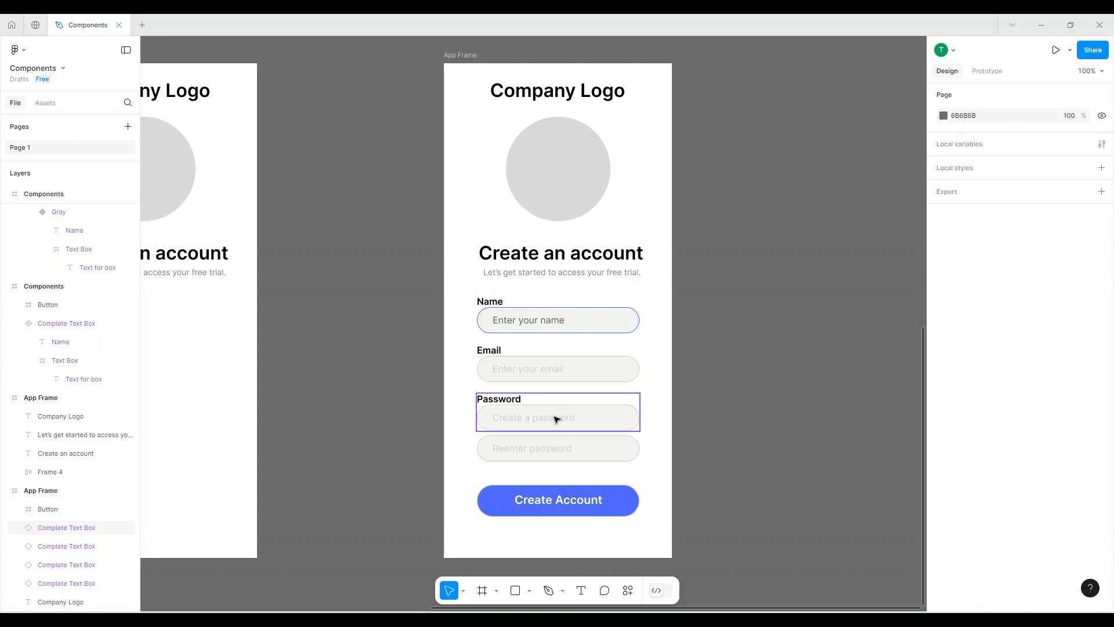
Turn the Complete Text Box frame in the Components frame into a component.
left_click(530, 319)
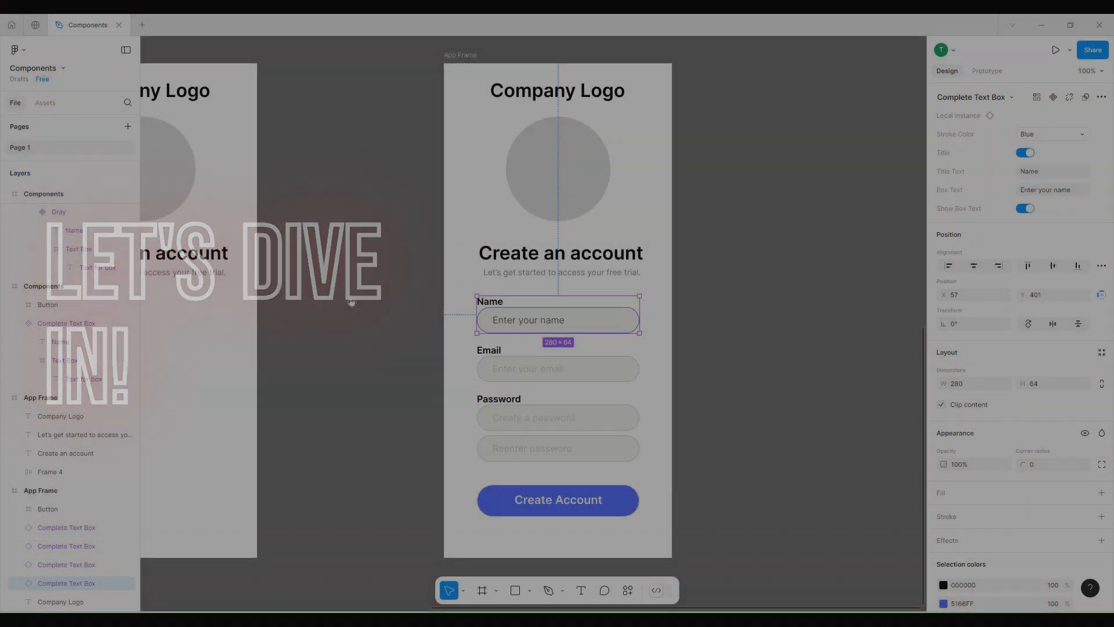
left_click_drag(352, 303, 529, 307)
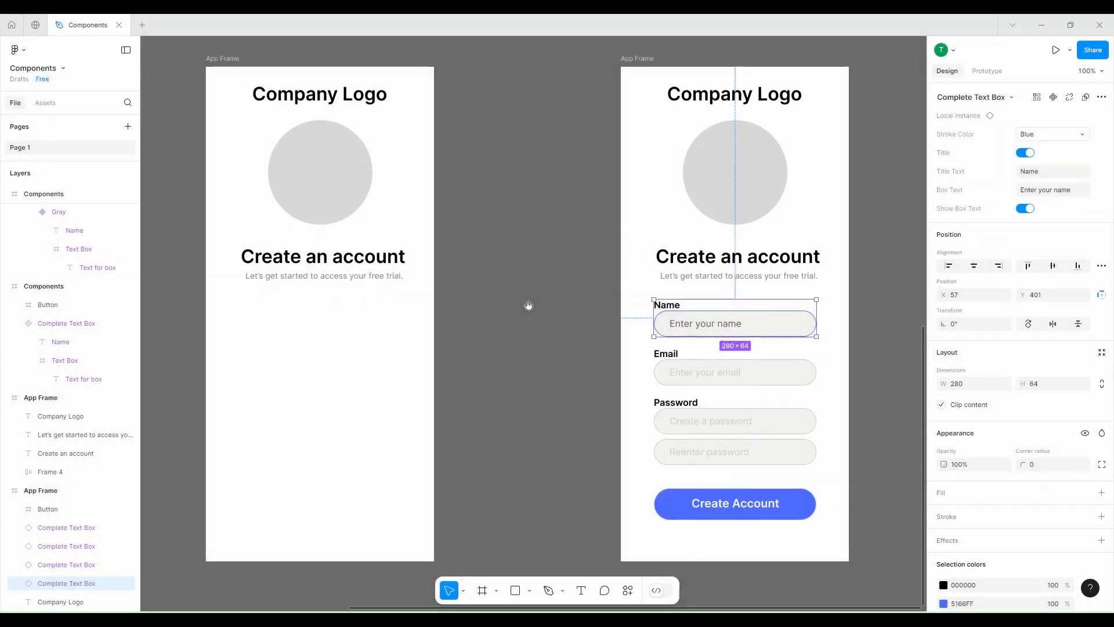
left_click_drag(381, 304, 500, 308)
left_click_drag(299, 139, 552, 132)
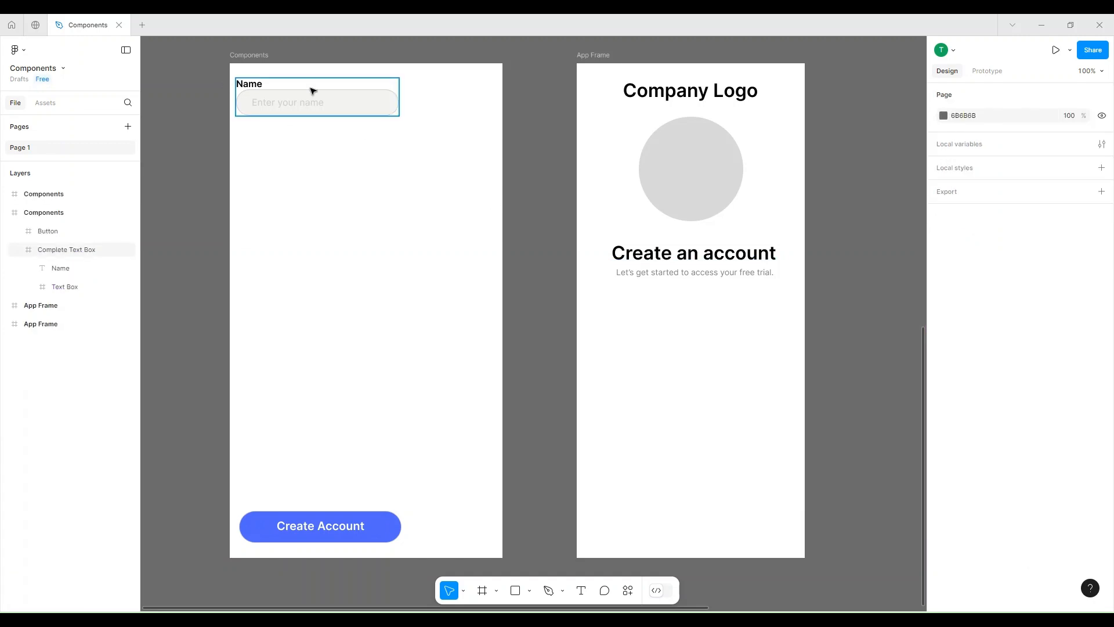
left_click(311, 92)
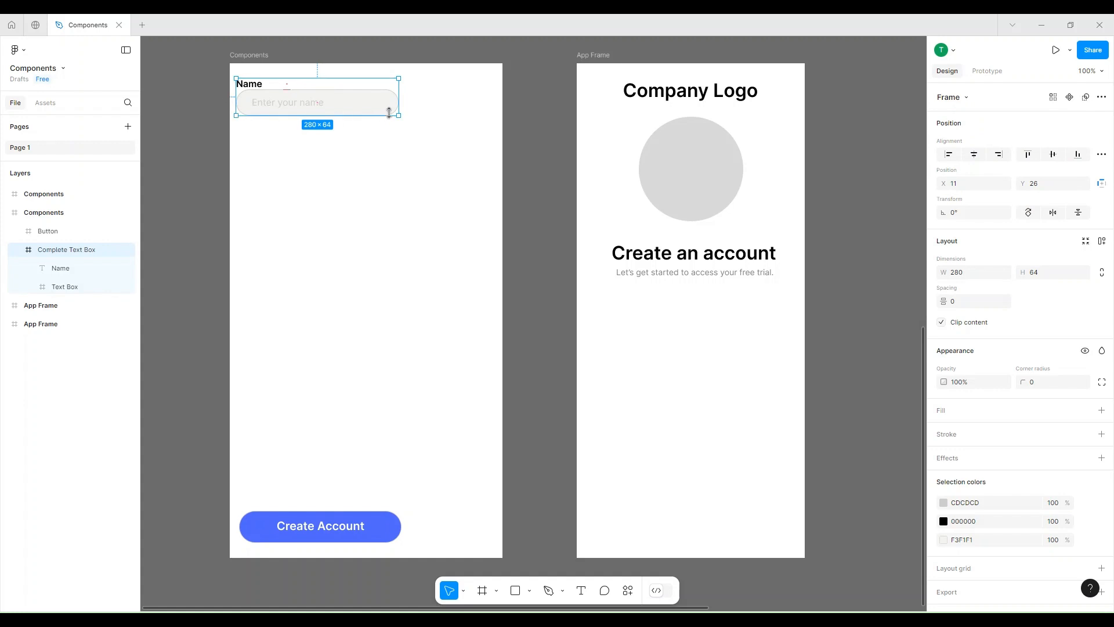
right_click(304, 105)
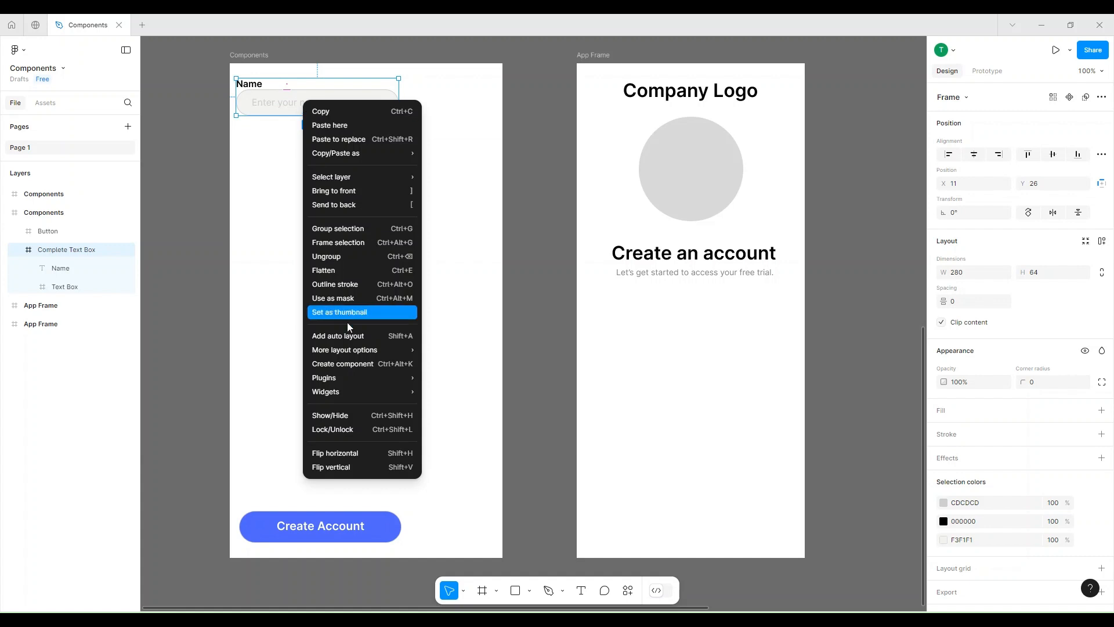
left_click(374, 365)
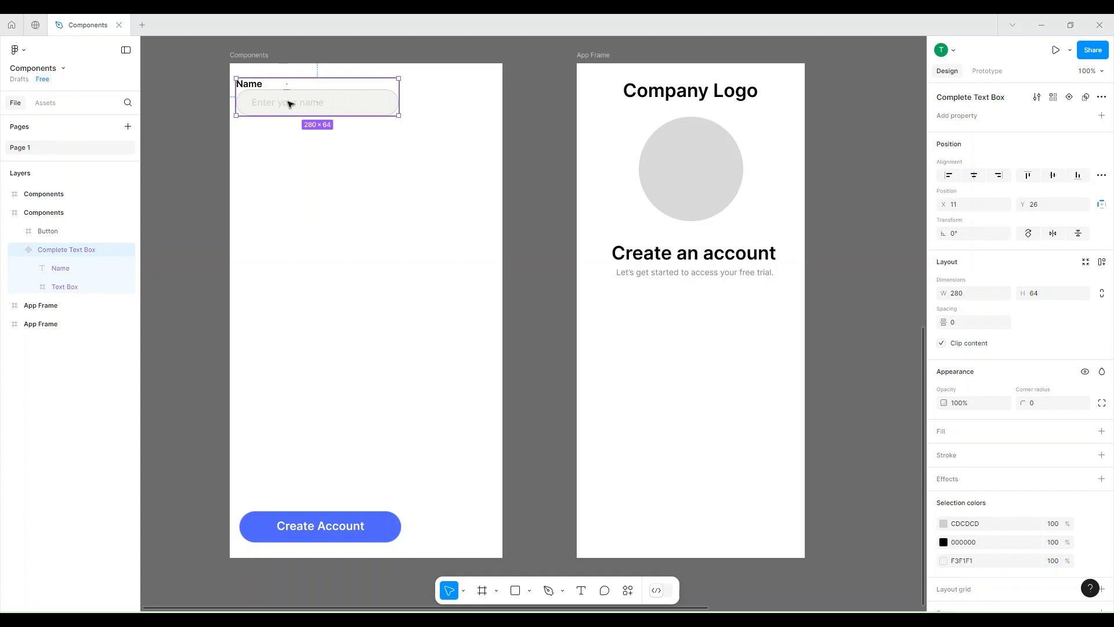
Place an instance of the text box below the main component and recolor the main component's Name title to red ED2727.
left_click_drag(292, 103, 329, 199)
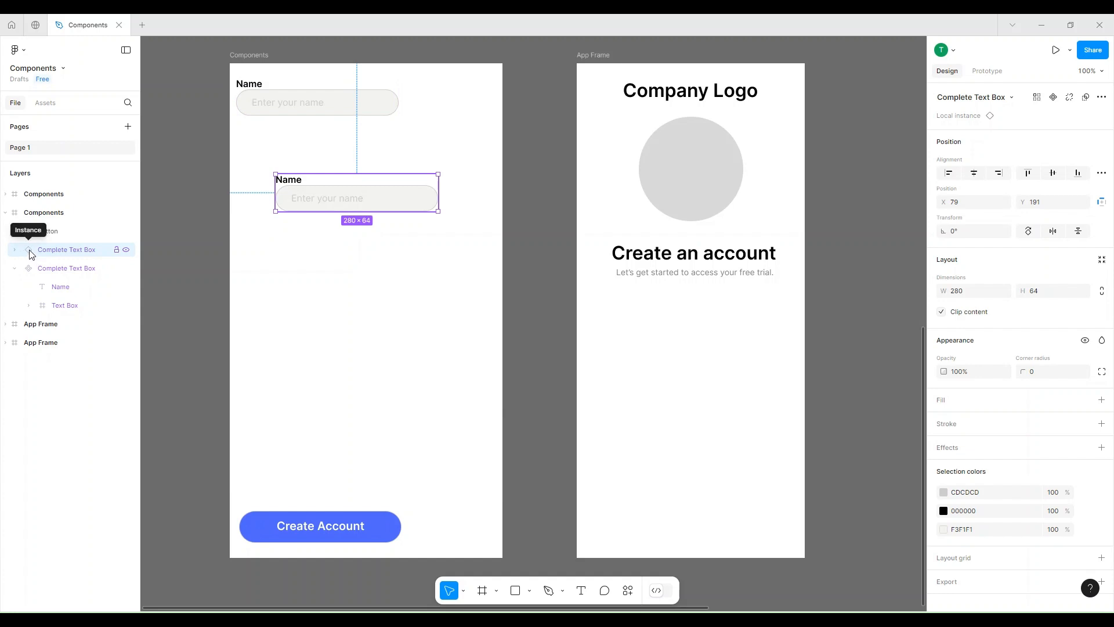
double_click(261, 85)
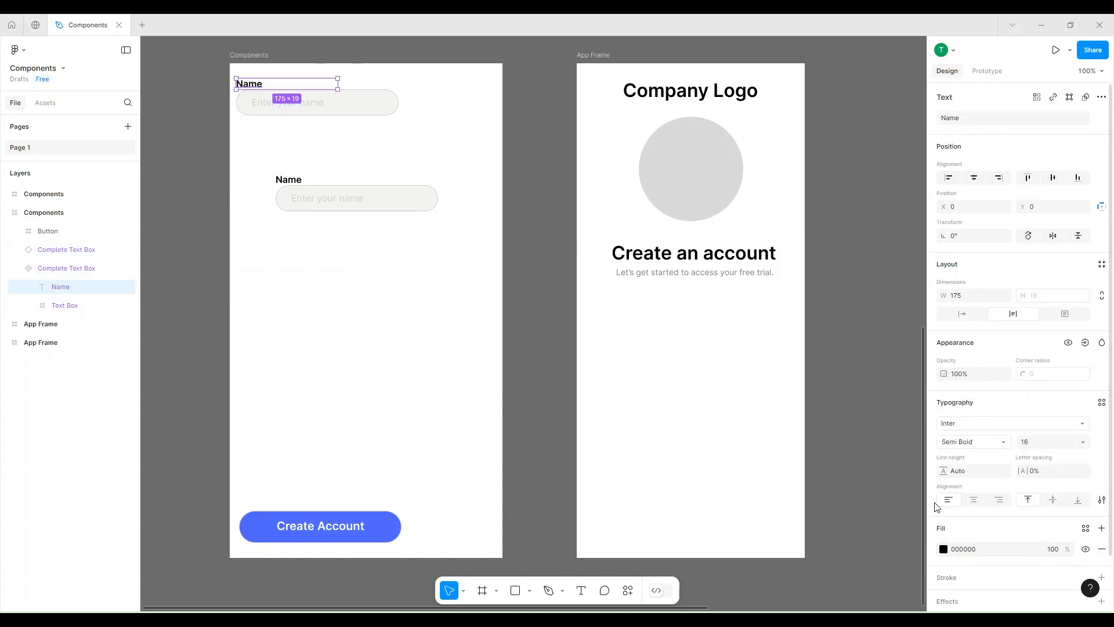
left_click(944, 549)
left_click(905, 329)
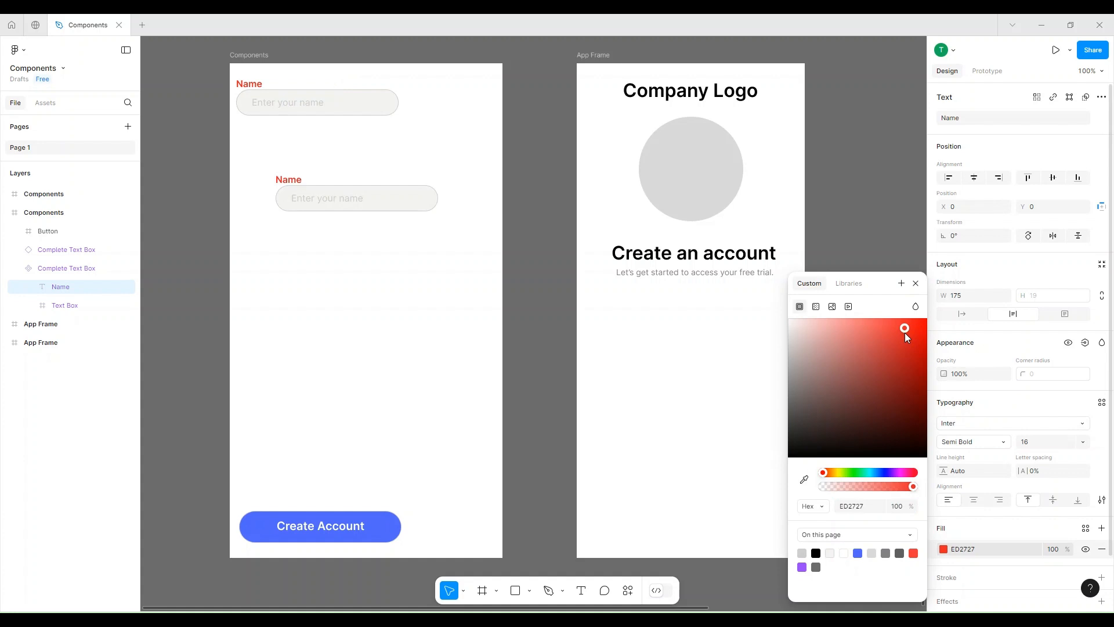
Undo the red title color and delete the text box instance below the main component.
key("ctrl+z")
key("Escape")
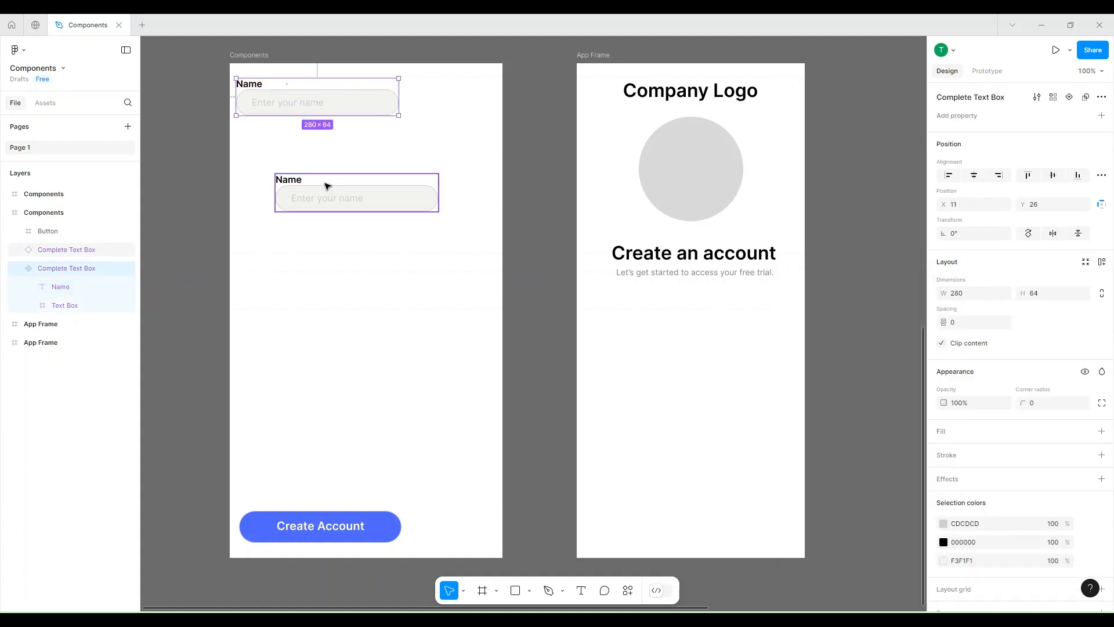
left_click(328, 186)
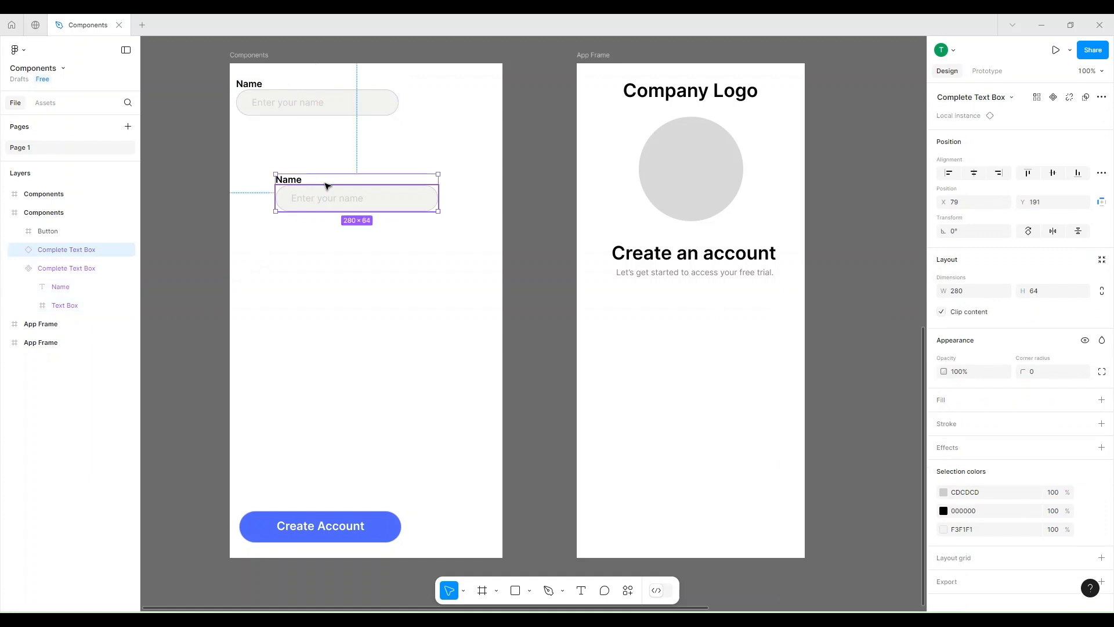
key("Delete")
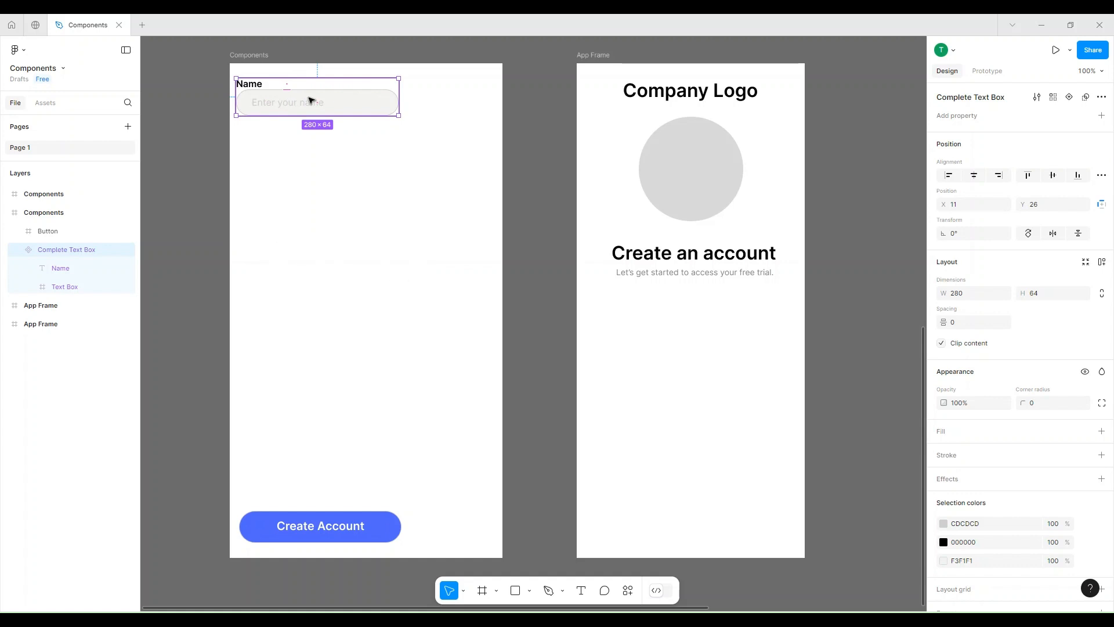
Add a second variant to the Complete Text Box component and set its box stroke to red EF2828.
left_click(1069, 97)
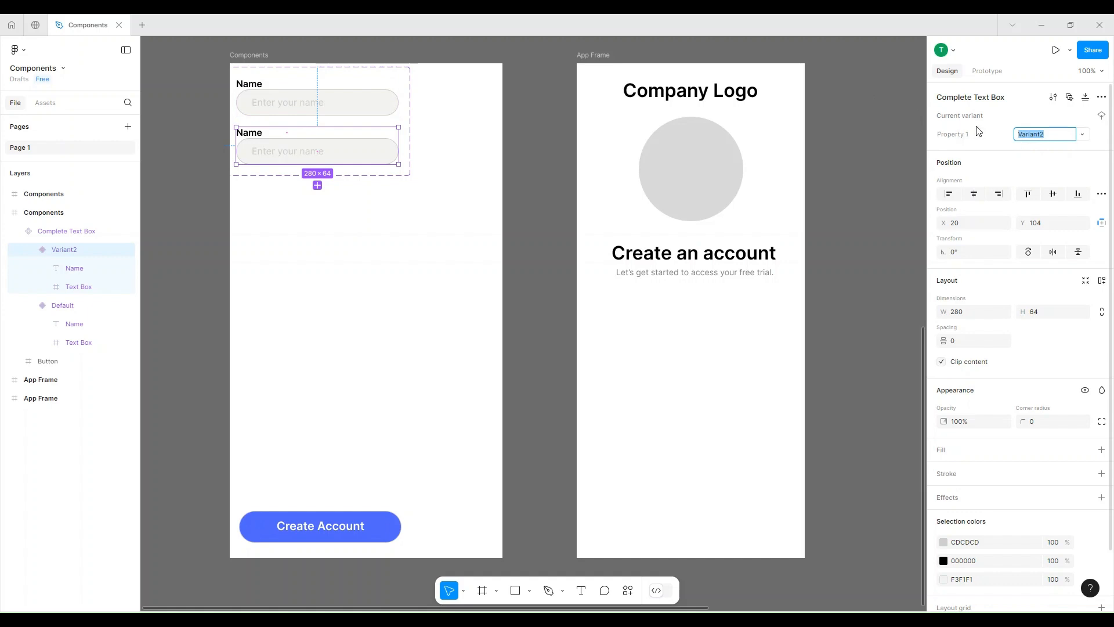
left_click(324, 142)
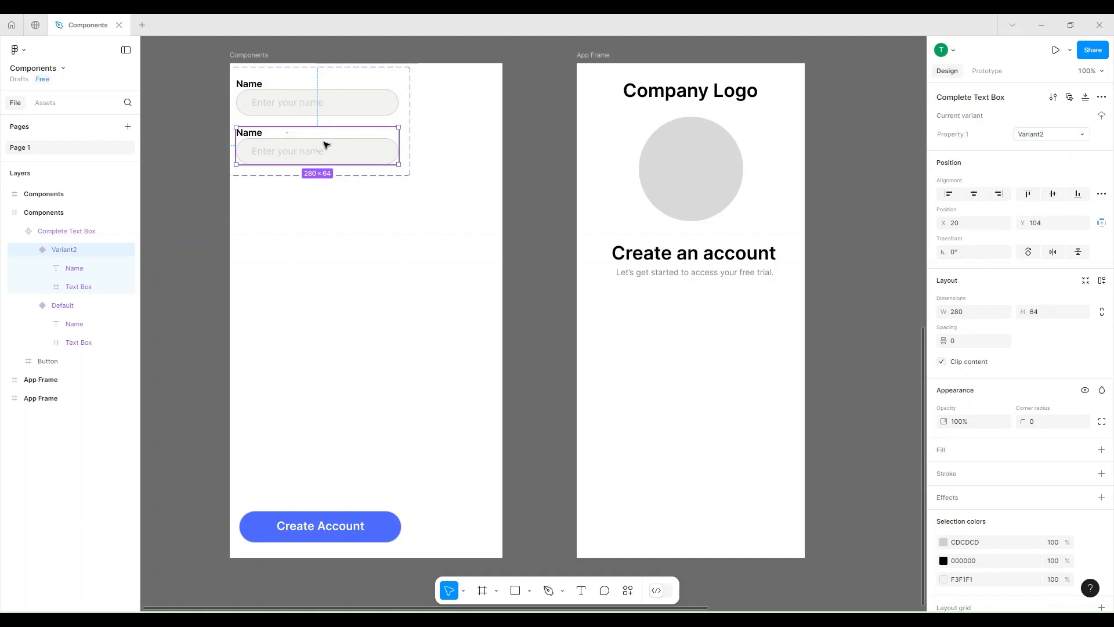
double_click(323, 143)
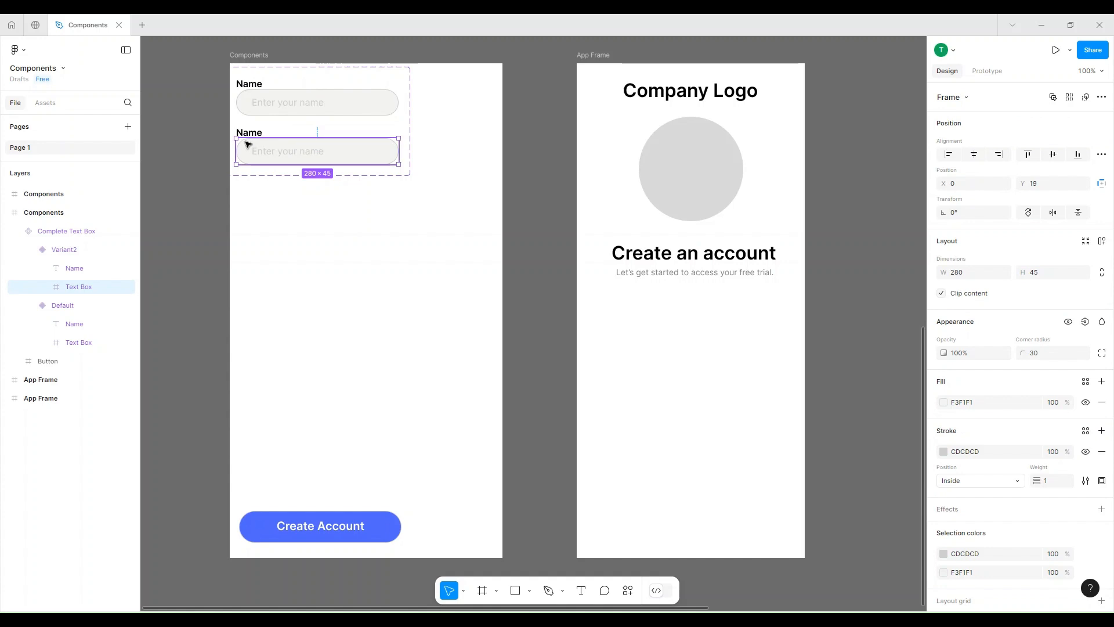
left_click(944, 452)
left_click(904, 332)
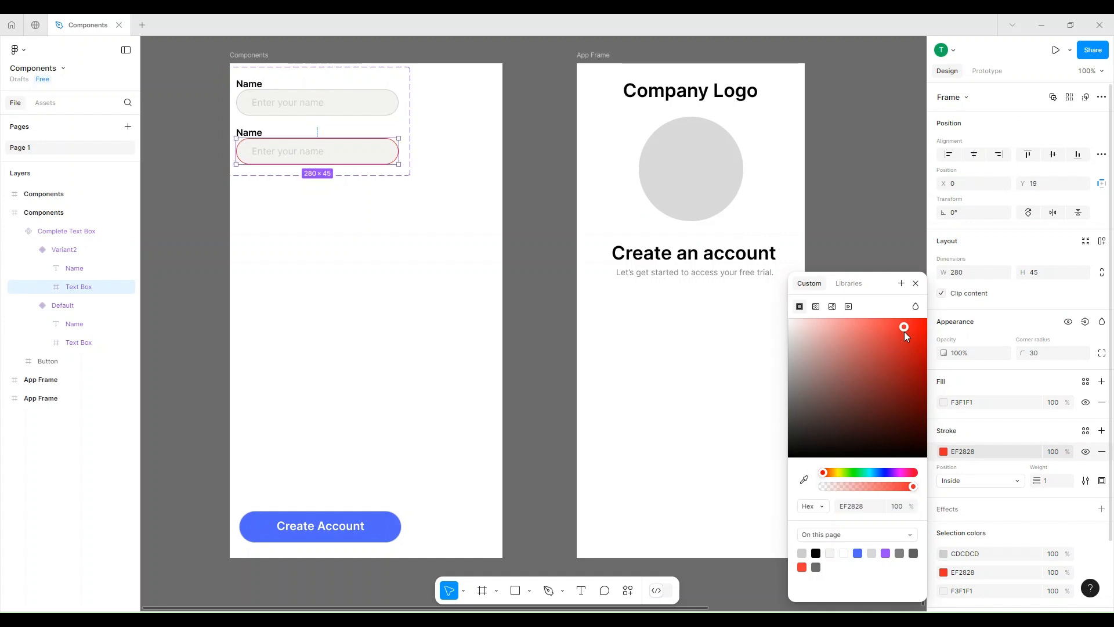
Add a third variant to the Complete Text Box set and set its box stroke to blue 5166FF.
left_click(354, 117)
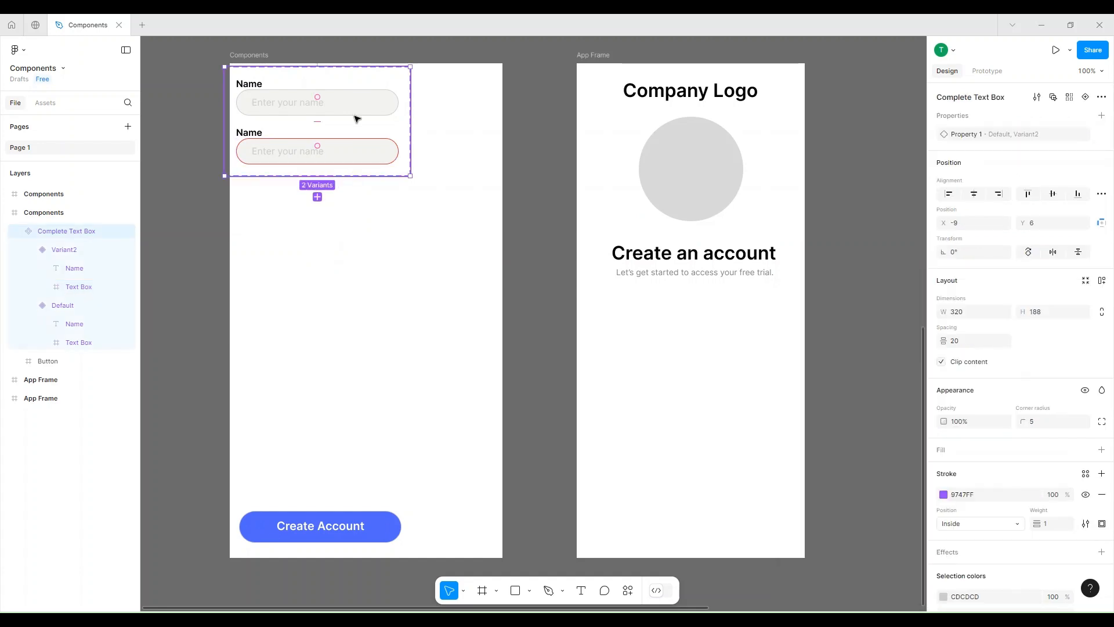
left_click(317, 197)
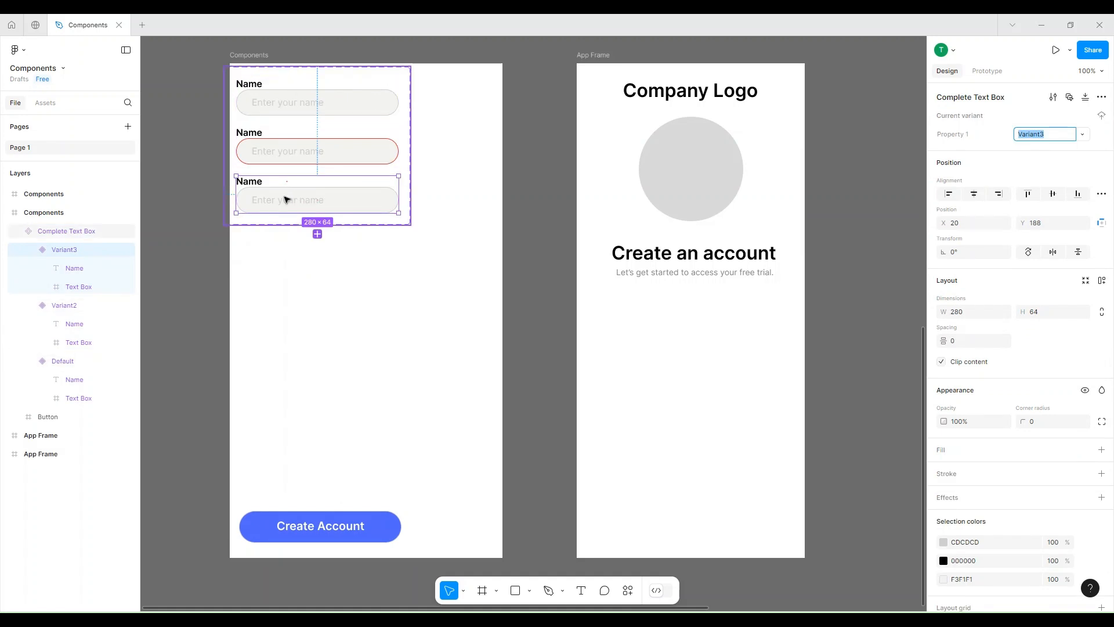
left_click(288, 197)
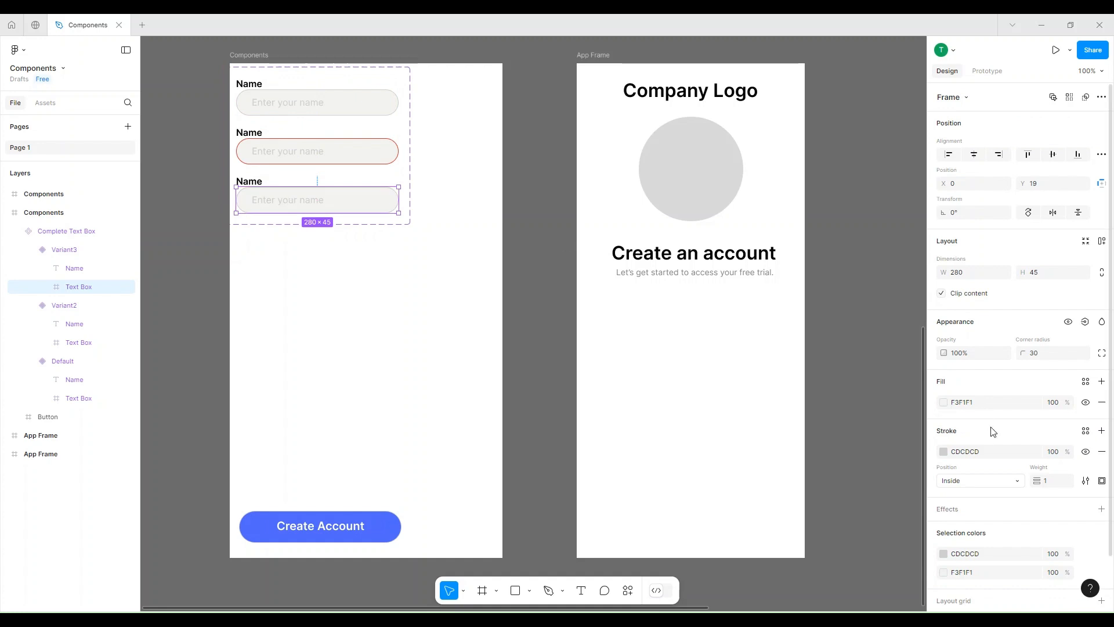
left_click(944, 452)
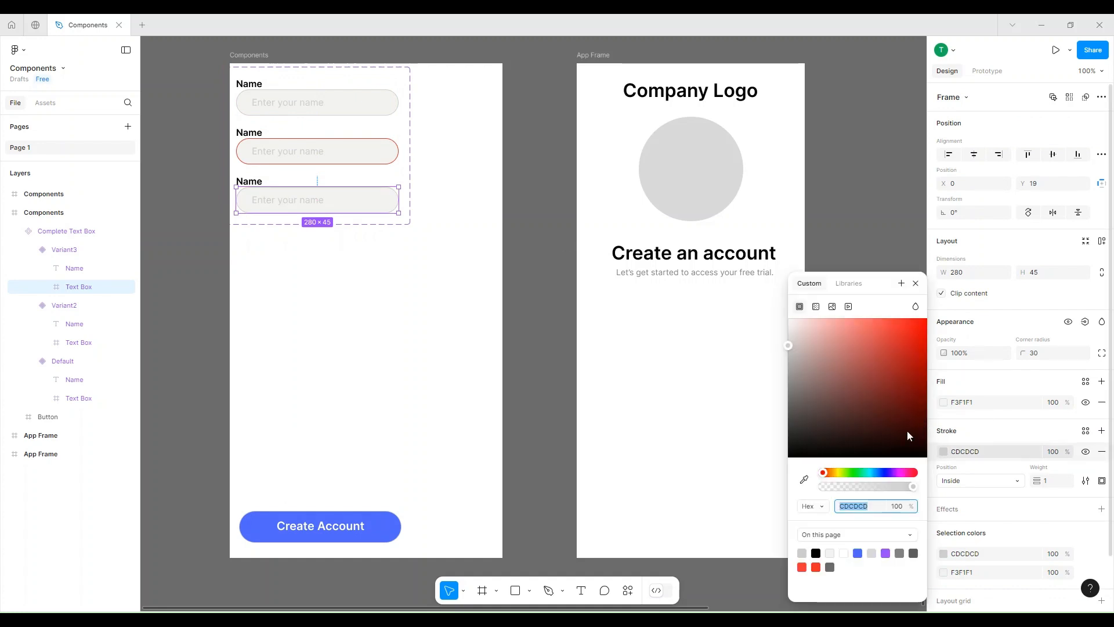
left_click(881, 473)
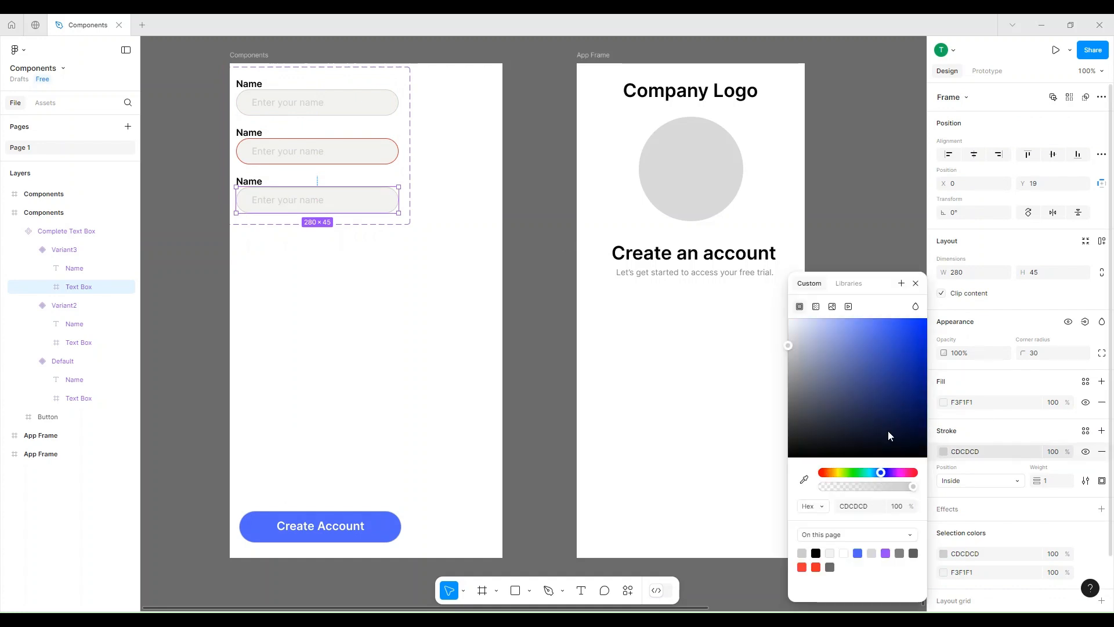
left_click(858, 553)
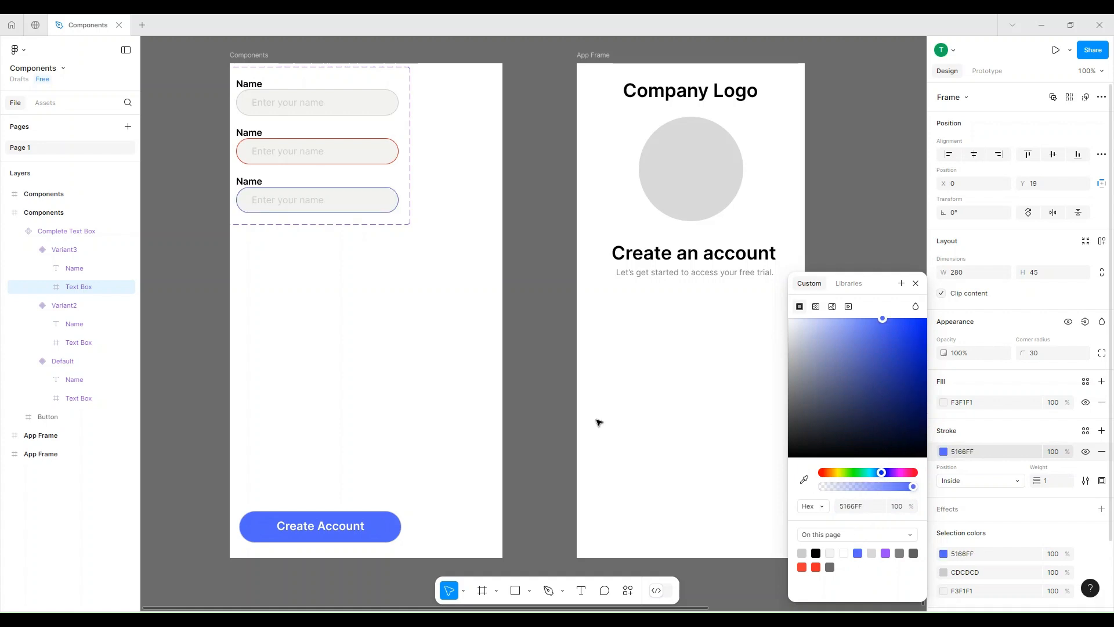
Set the fill of the third variant's "Enter your name" text to dark gray 4B4B4B.
double_click(286, 206)
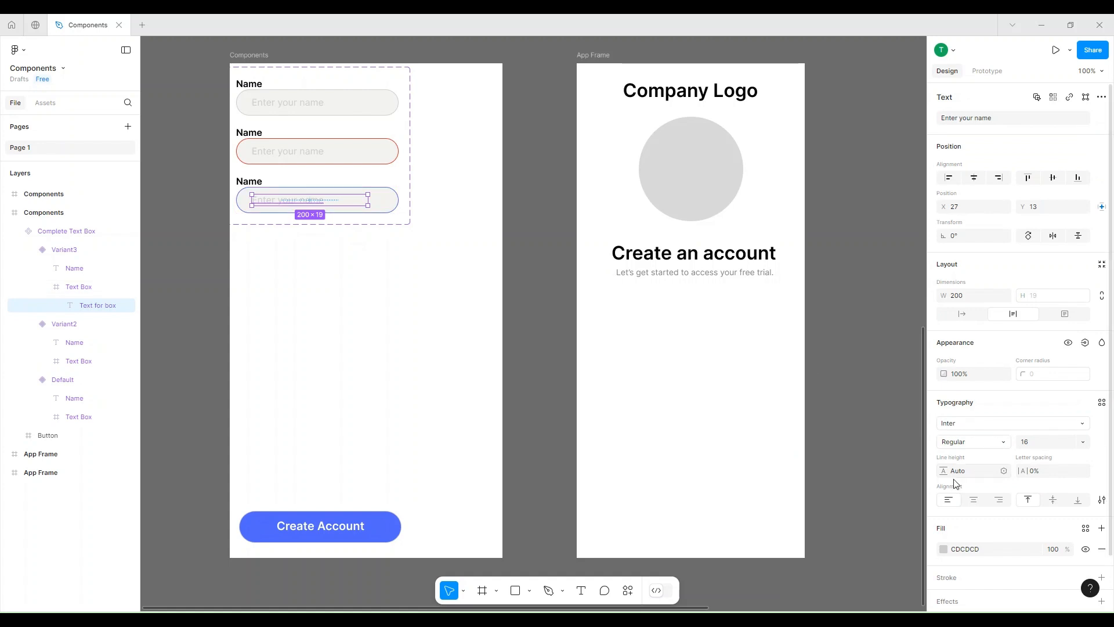
left_click(944, 549)
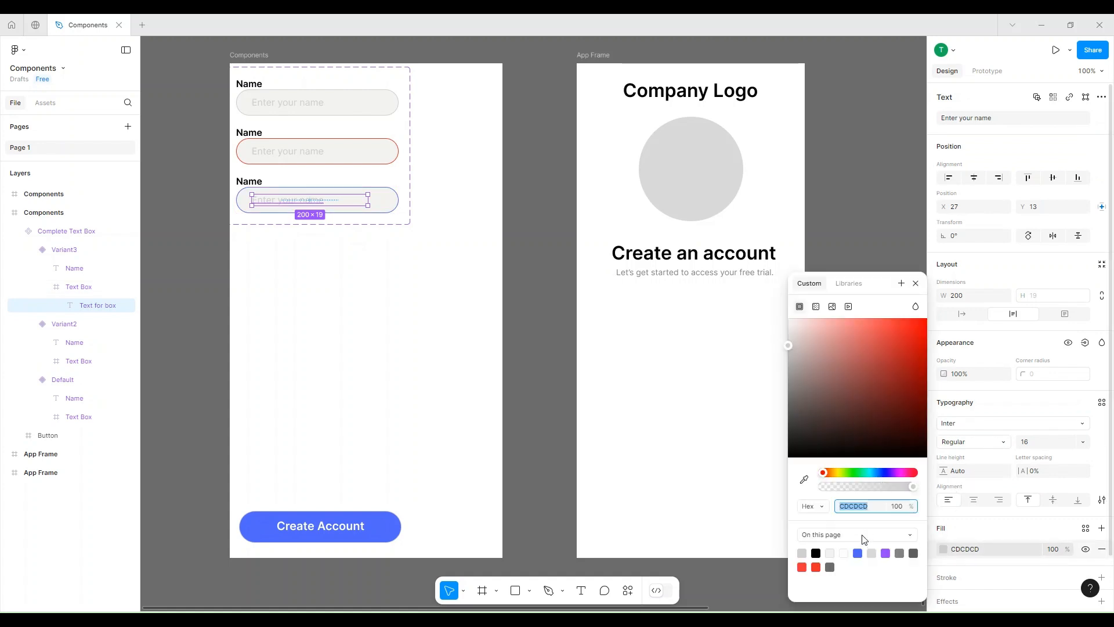
left_click(857, 553)
left_click_drag(792, 393, 789, 420)
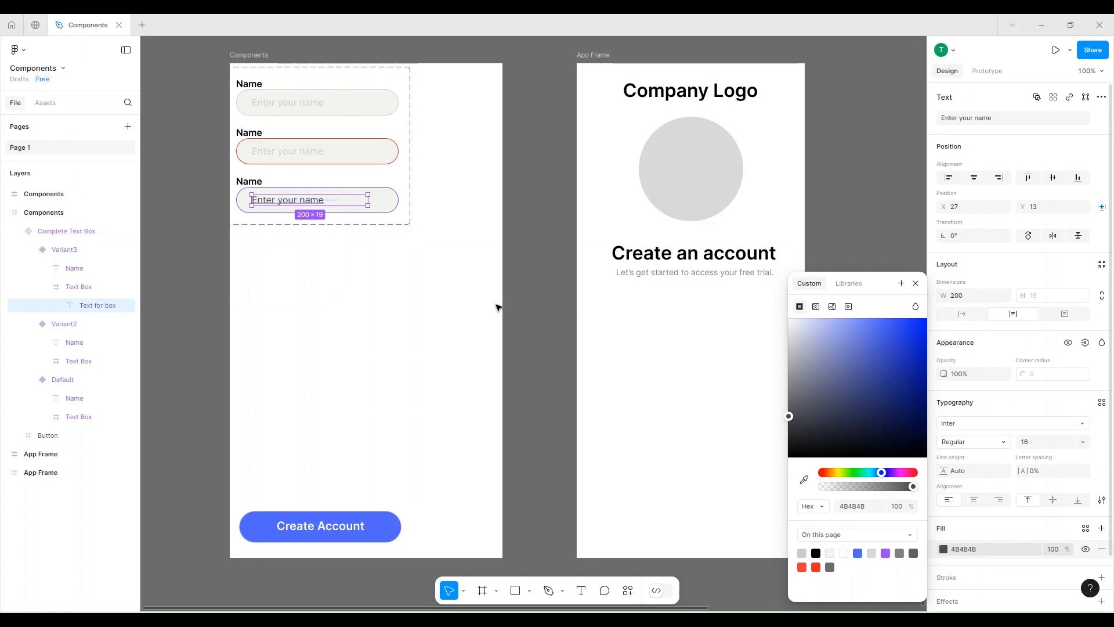
Rename the component set's variant property to Color.
left_click(401, 218)
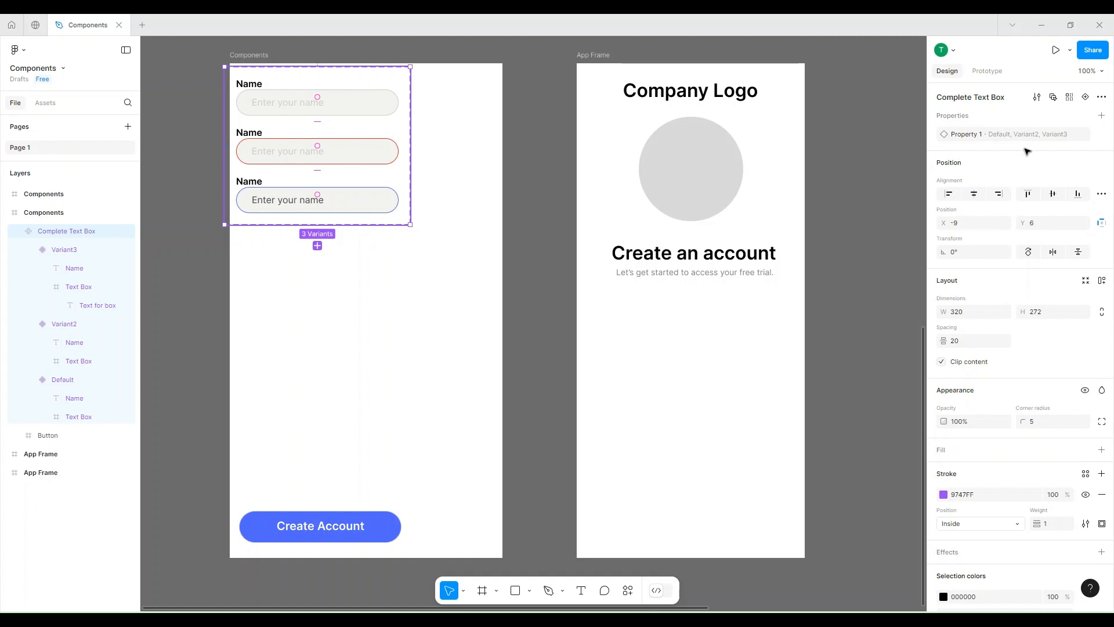
double_click(964, 136)
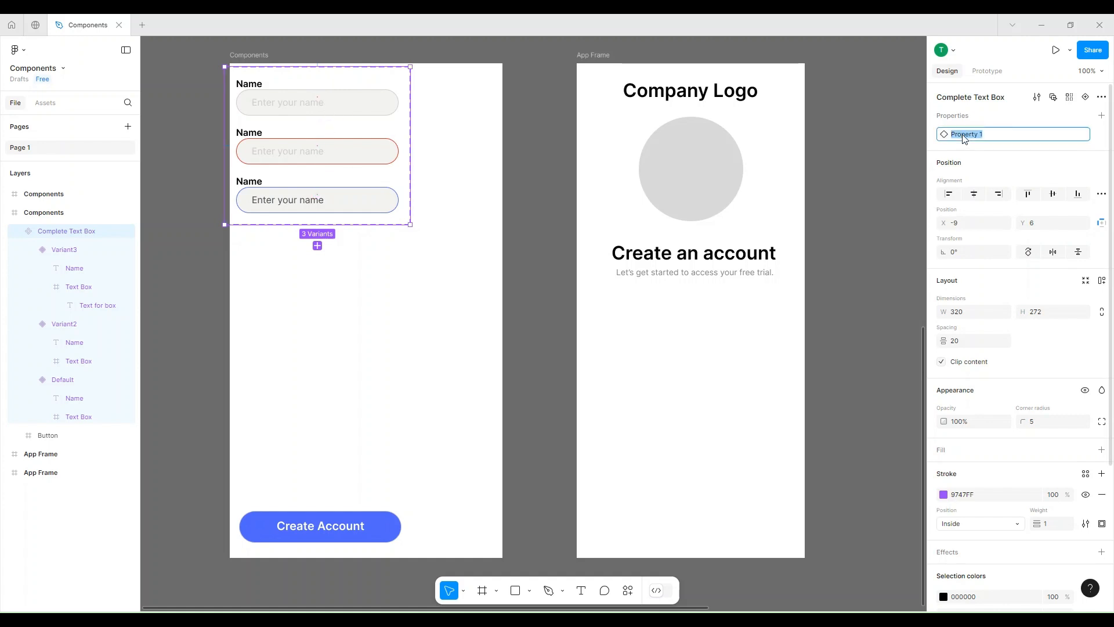
type("co")
left_click(980, 122)
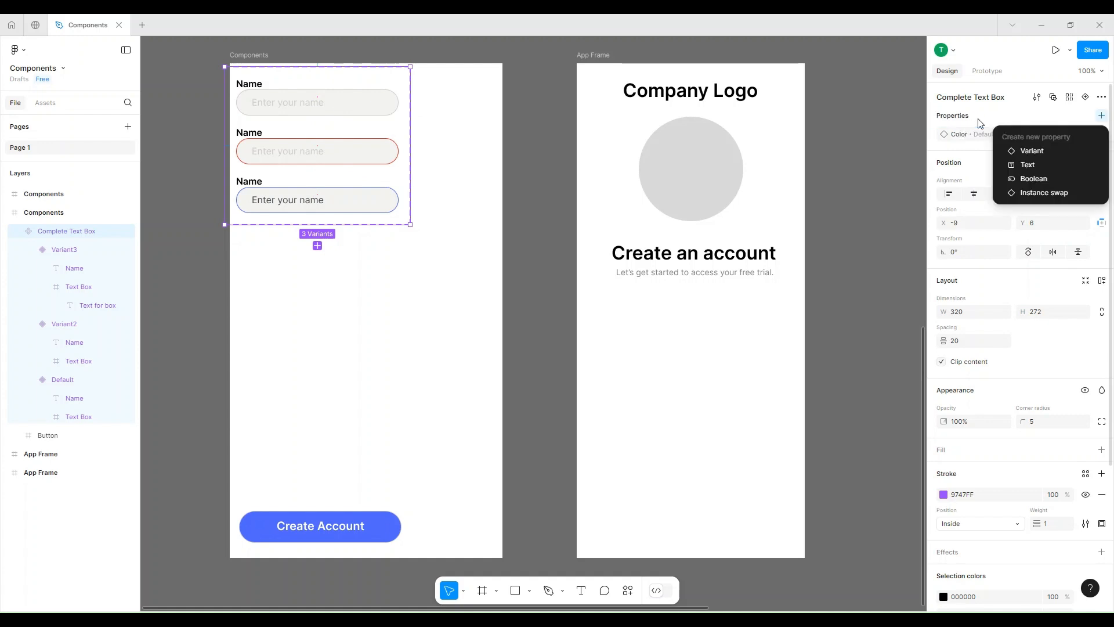
left_click(956, 152)
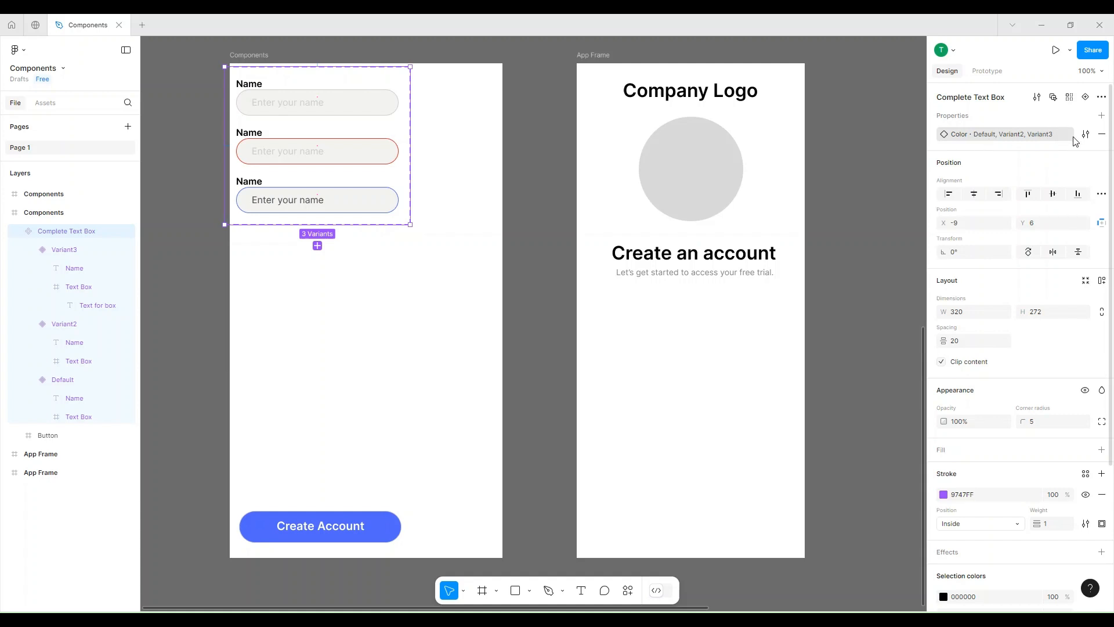
Rename the Color property's three variant values, in order, to Gray, Red and Blue.
left_click(1085, 136)
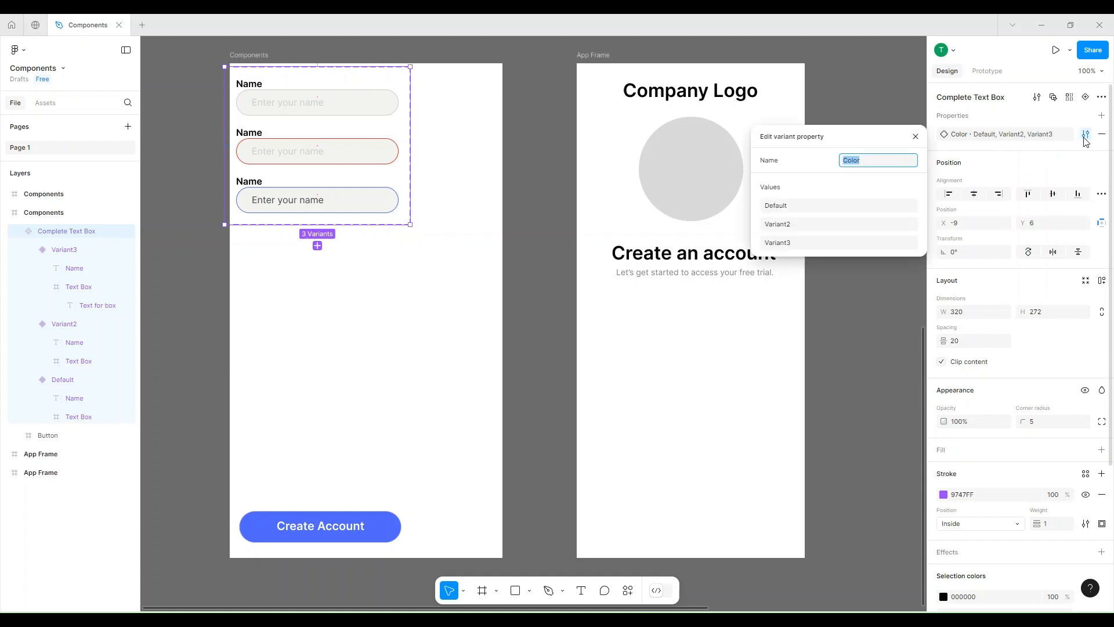
left_click(789, 207)
type("Gray")
left_click(783, 225)
type("Red")
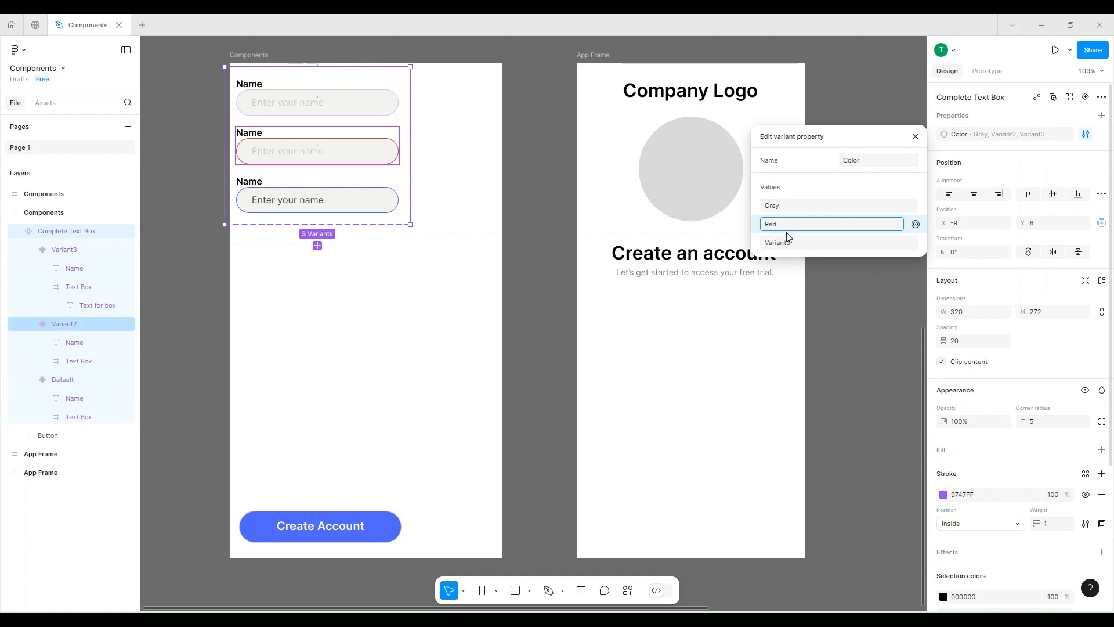
left_click(788, 243)
type("Blu")
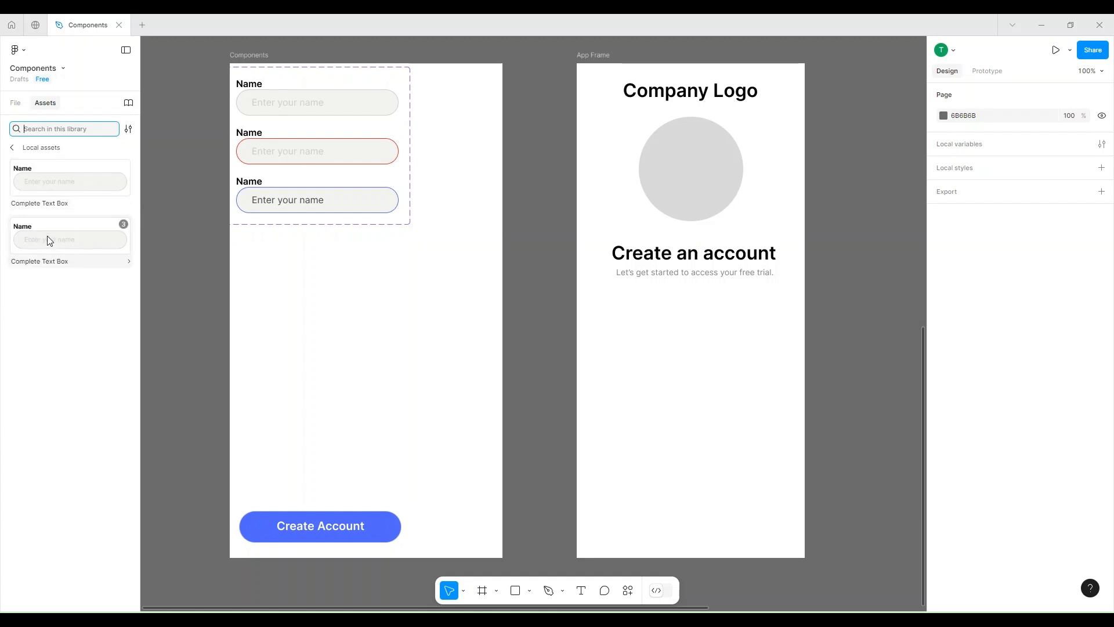
Insert a Complete Text Box instance from the local assets and place it under the App Frame's subtitle, at about X 52, Y 408.
left_click(61, 186)
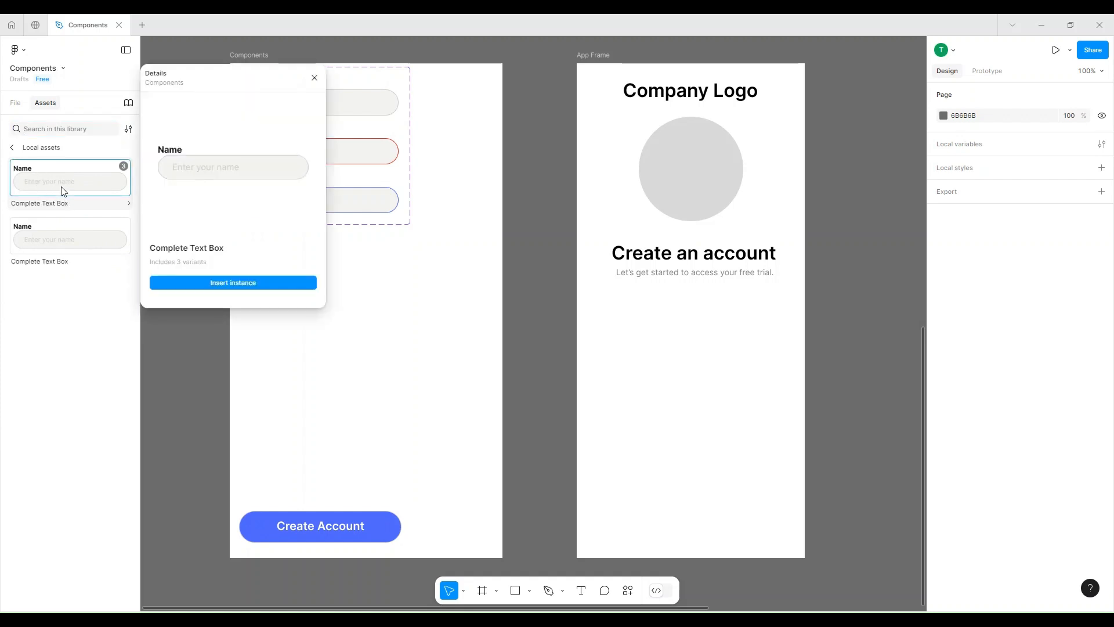
left_click(207, 283)
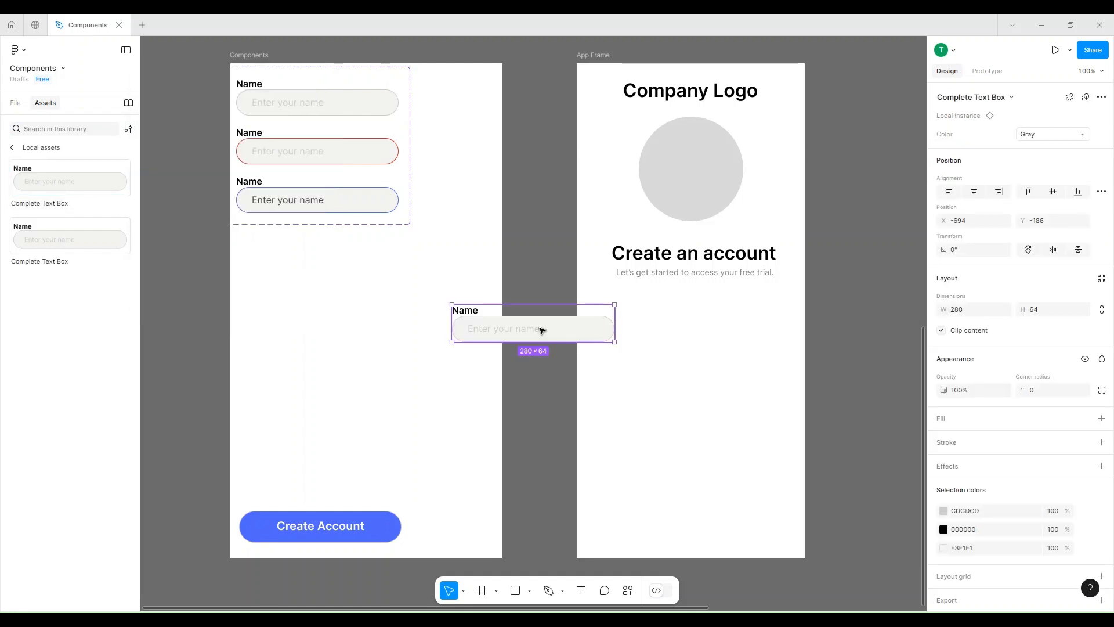
left_click_drag(592, 330, 698, 326)
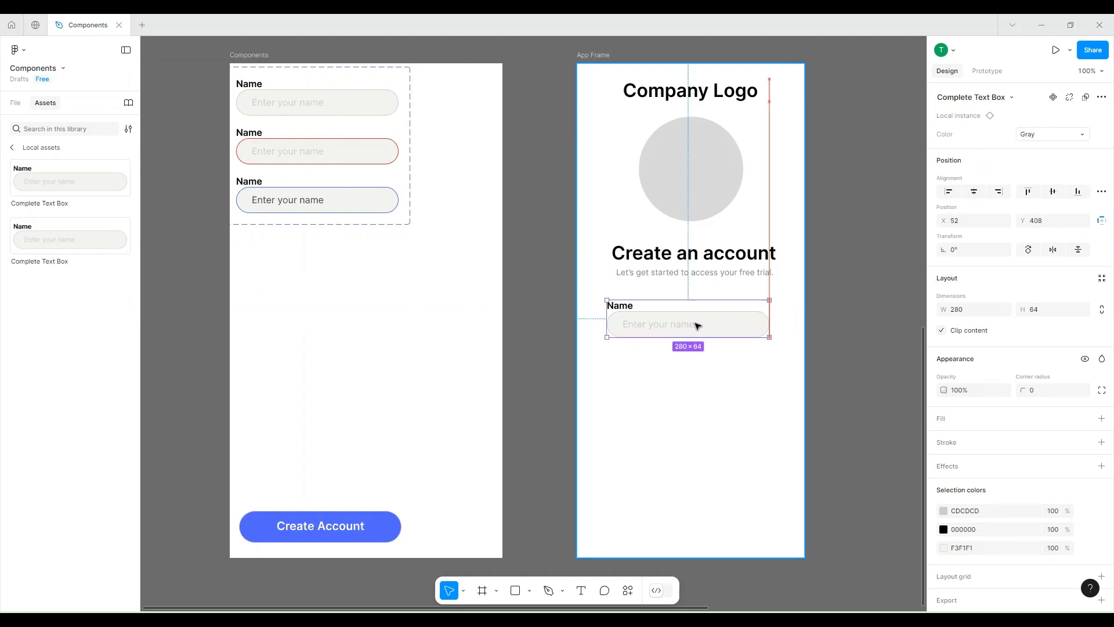
Switch the Color property of the text box instance under the App Frame's subtitle to Red and finally to Blue.
left_click(1053, 140)
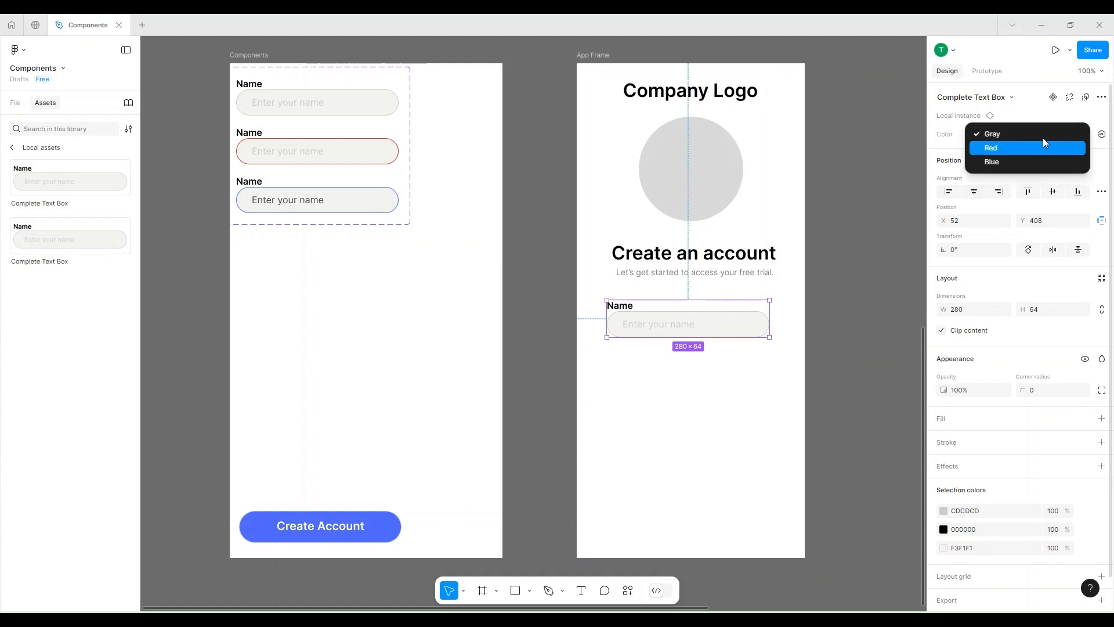
left_click(1044, 143)
left_click(1040, 138)
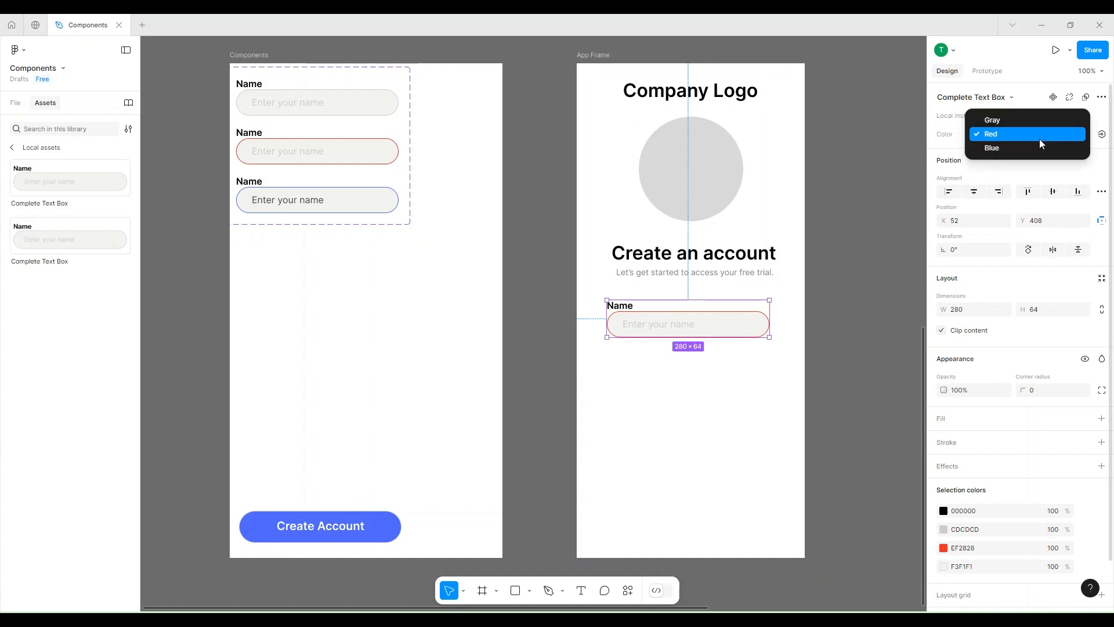
left_click(1028, 155)
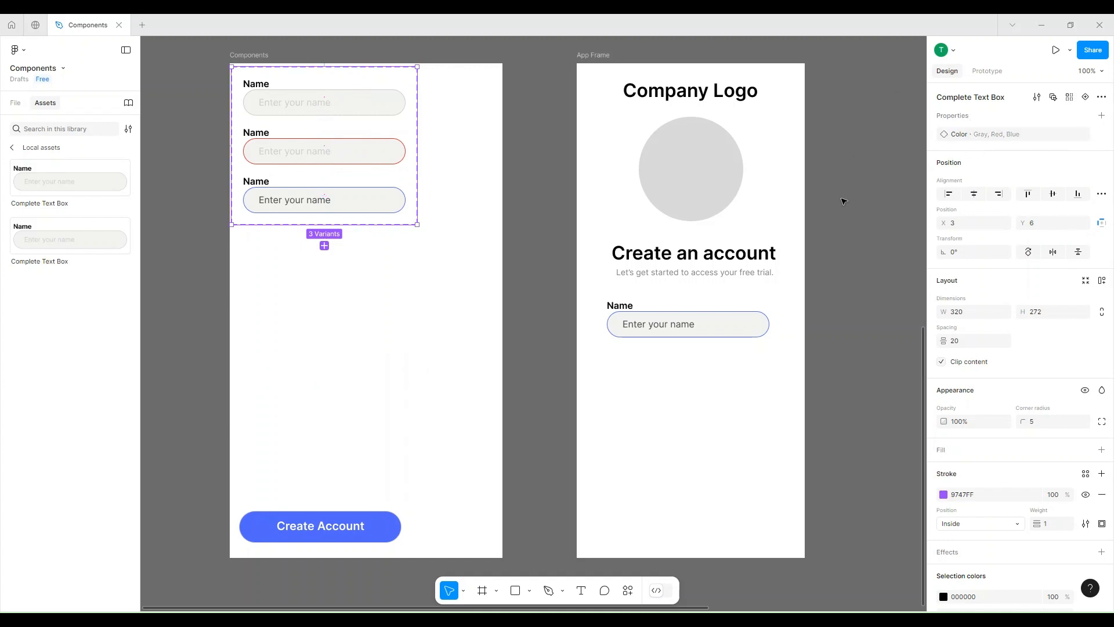
In the finished App Frame example, hide and reshow the Name text box instance's title and box text through its properties.
scroll(861, 207, "right", 6)
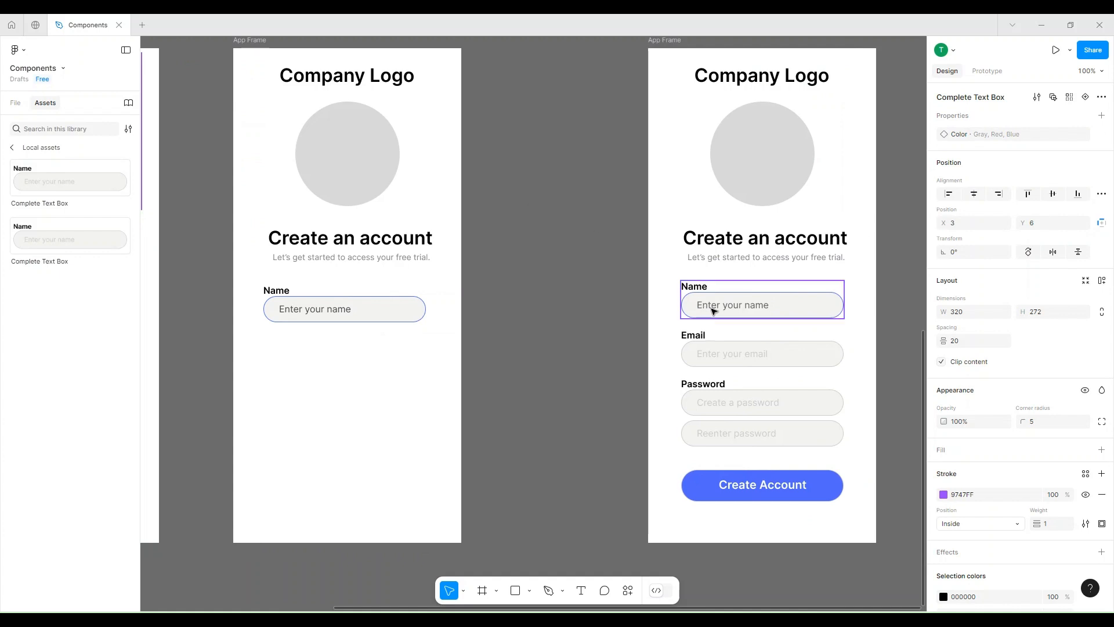
left_click(714, 312)
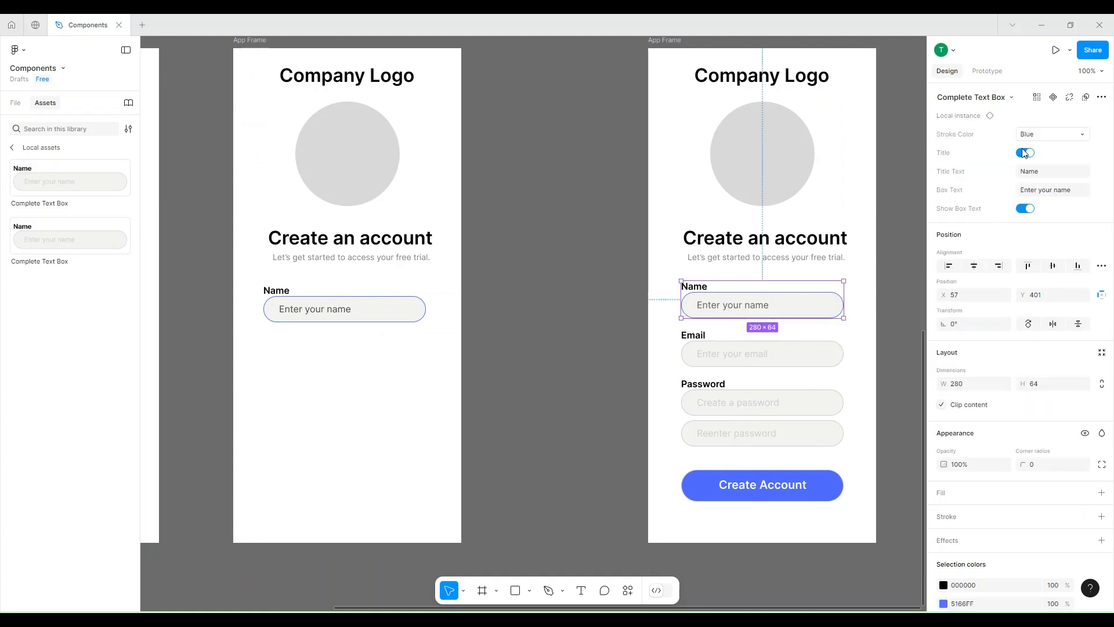
left_click(1026, 153)
left_click(1026, 153)
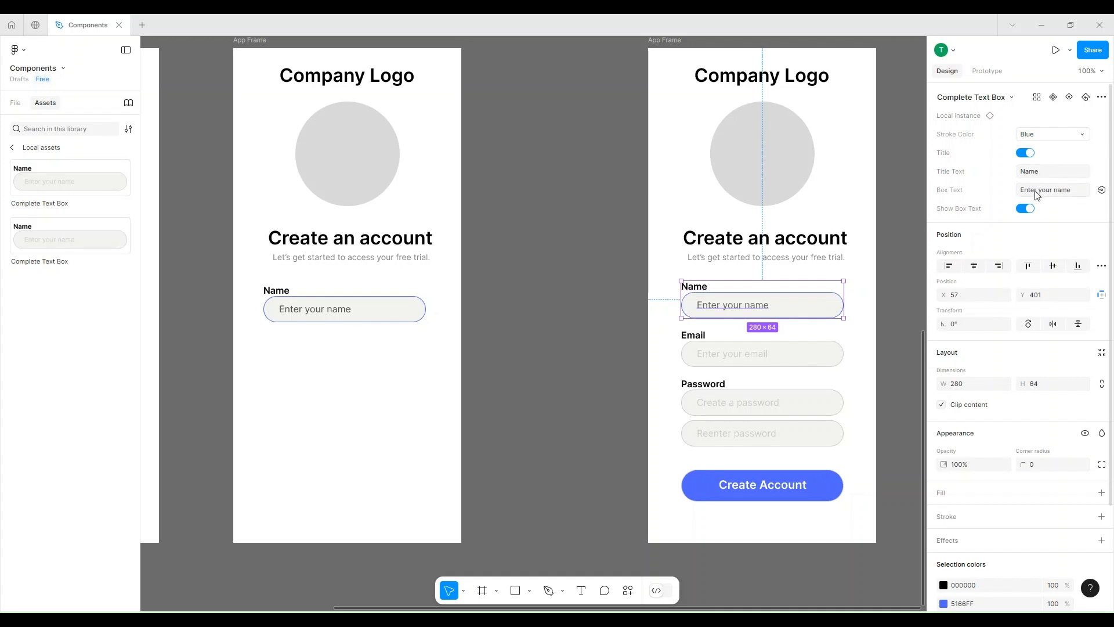
left_click(1024, 209)
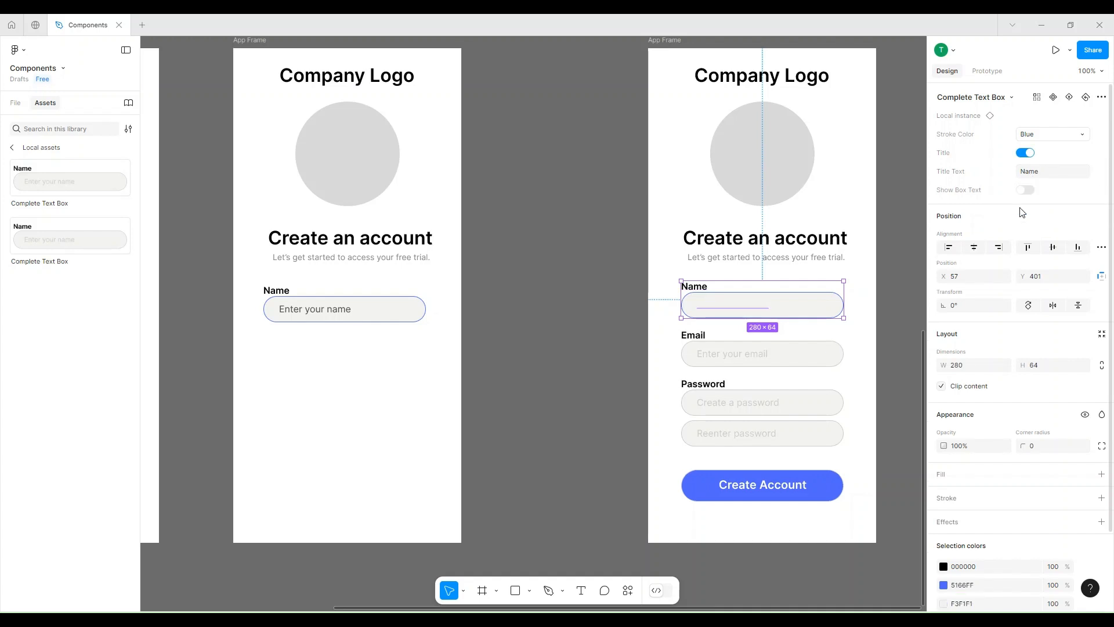
left_click(1022, 192)
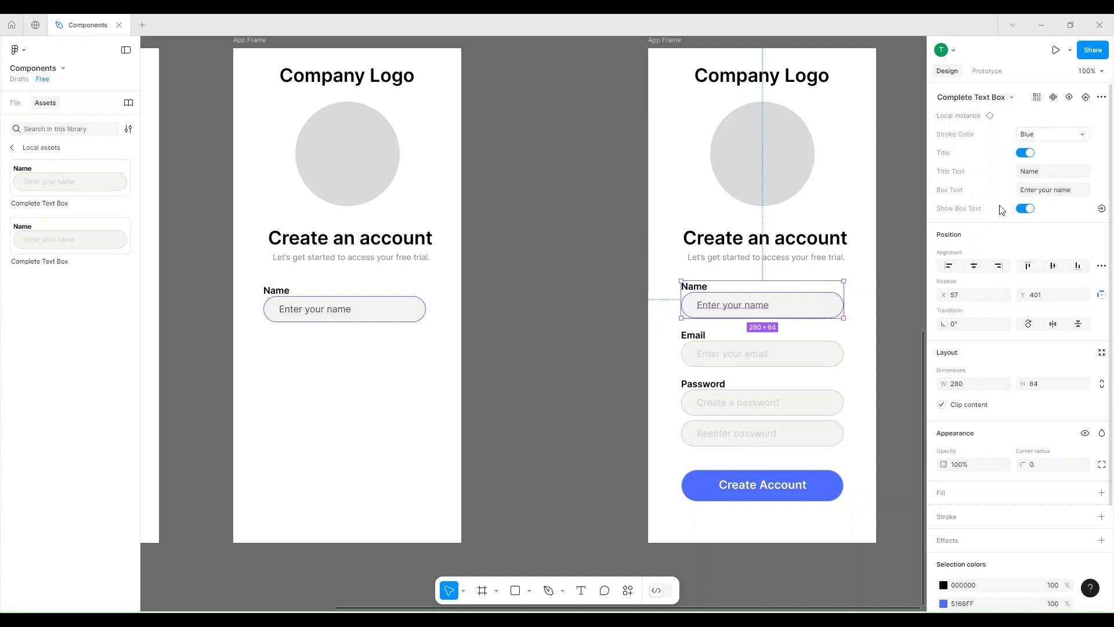
Create a visibility property named Title Text with value True for the Name titles of all three text box variants.
left_click_drag(237, 250, 527, 315)
left_click_drag(388, 254, 421, 224)
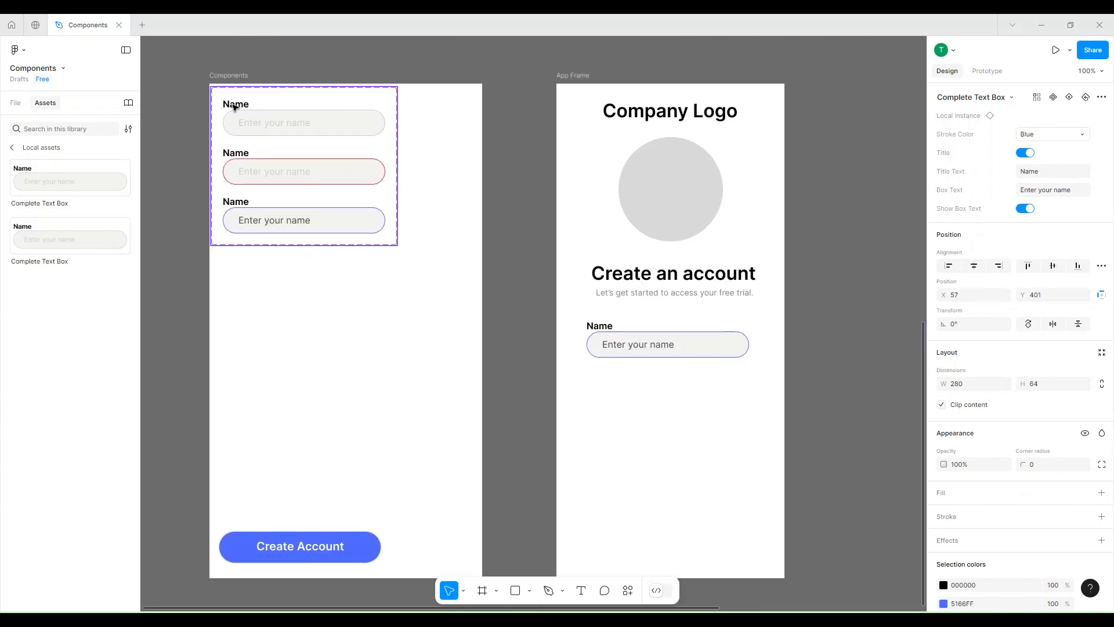
left_click(235, 107)
left_click(234, 107)
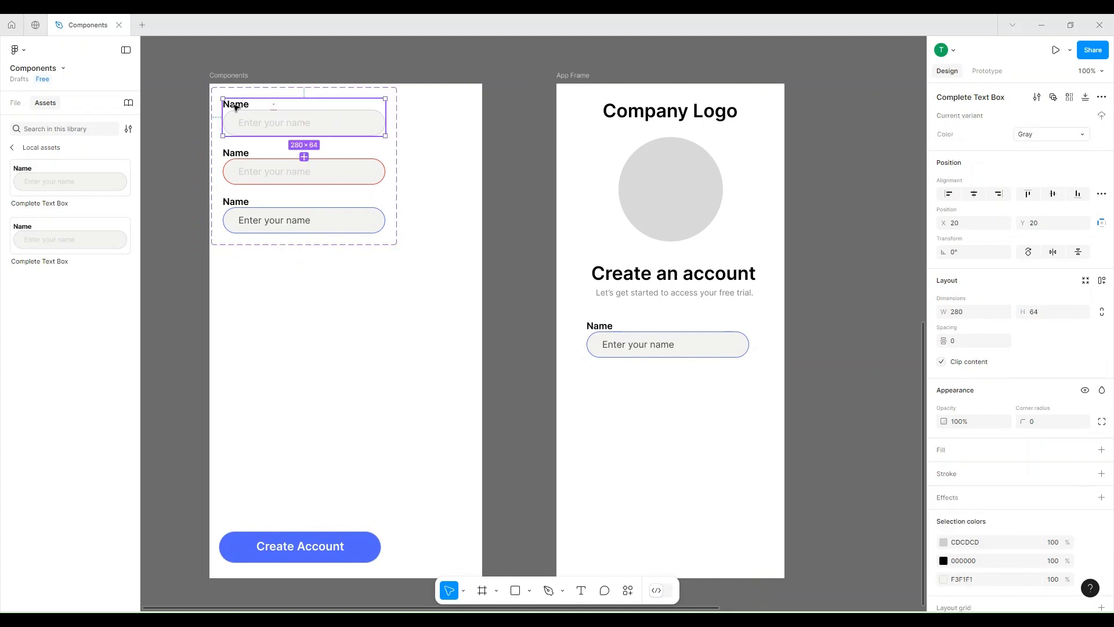
left_click(234, 107)
left_click(247, 153, "shift")
left_click(250, 203, "shift")
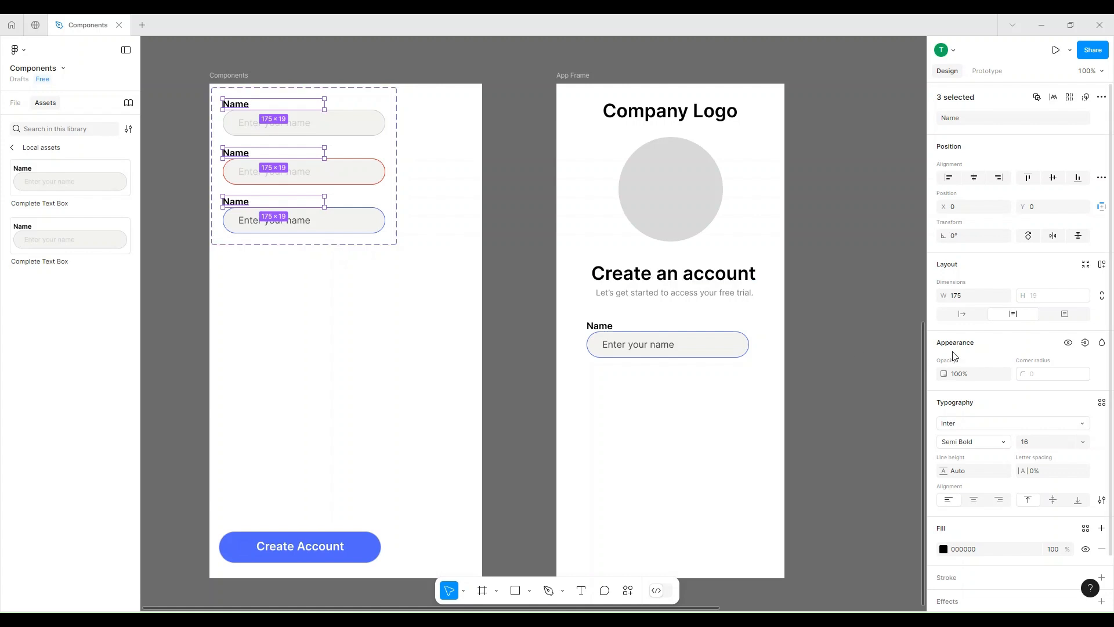
left_click(1085, 344)
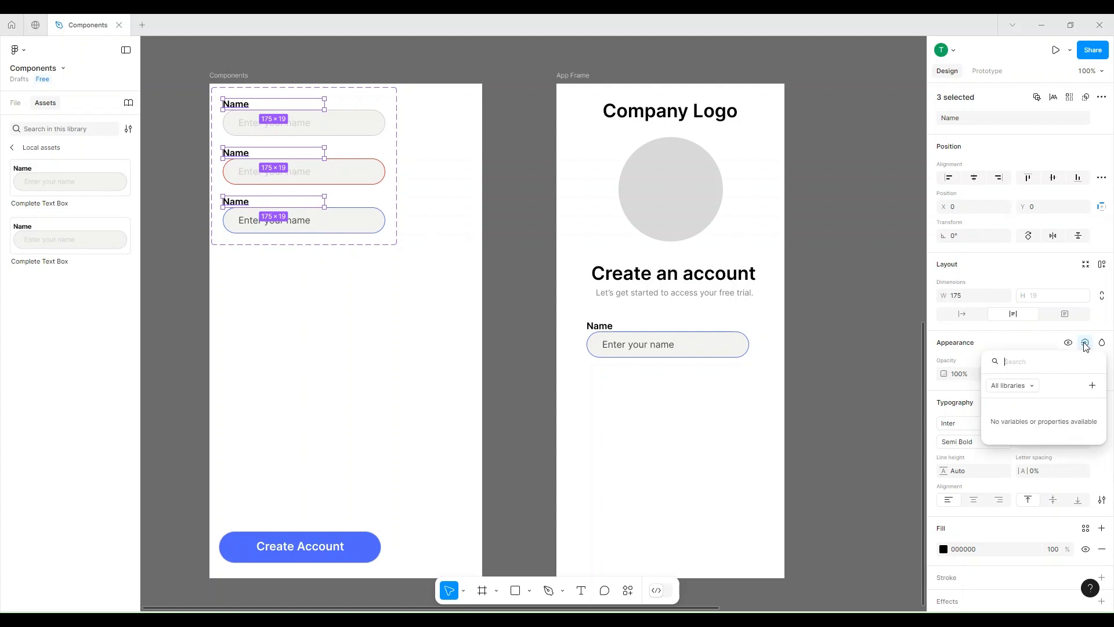
left_click(1092, 386)
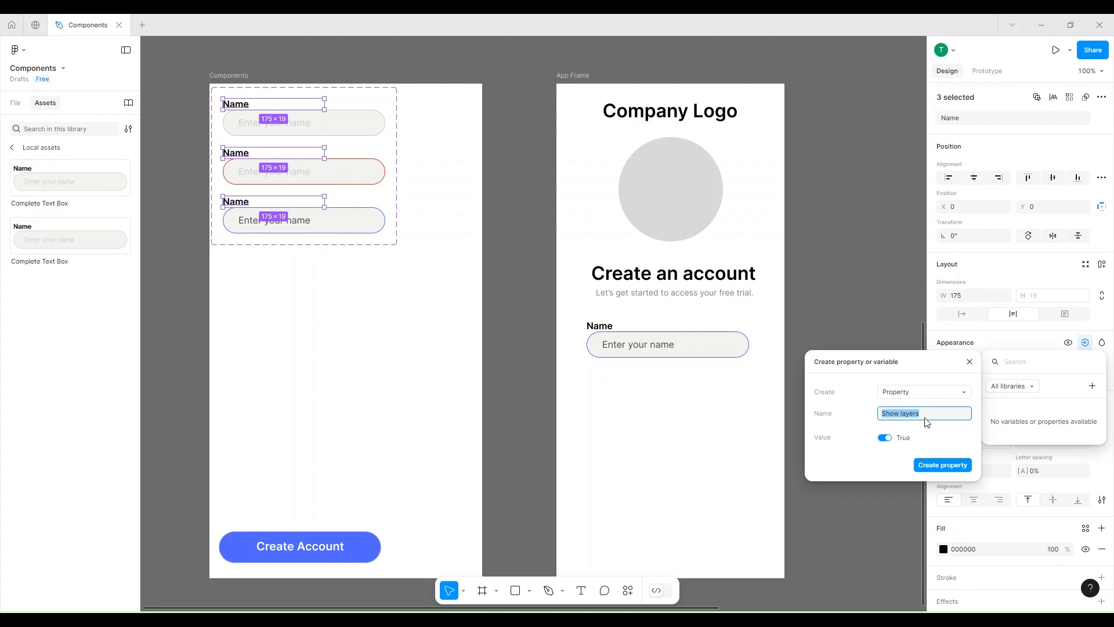
type("Title Te")
left_click(943, 465)
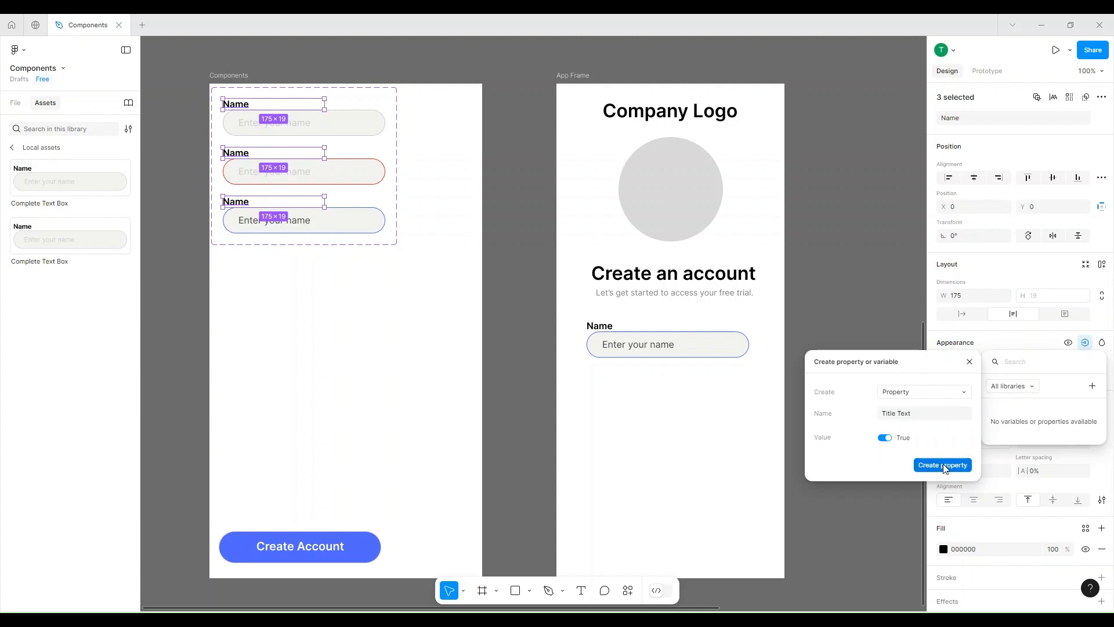
Test the Title Text property on the App Frame's text box instance by switching it off and on again.
left_click(683, 342)
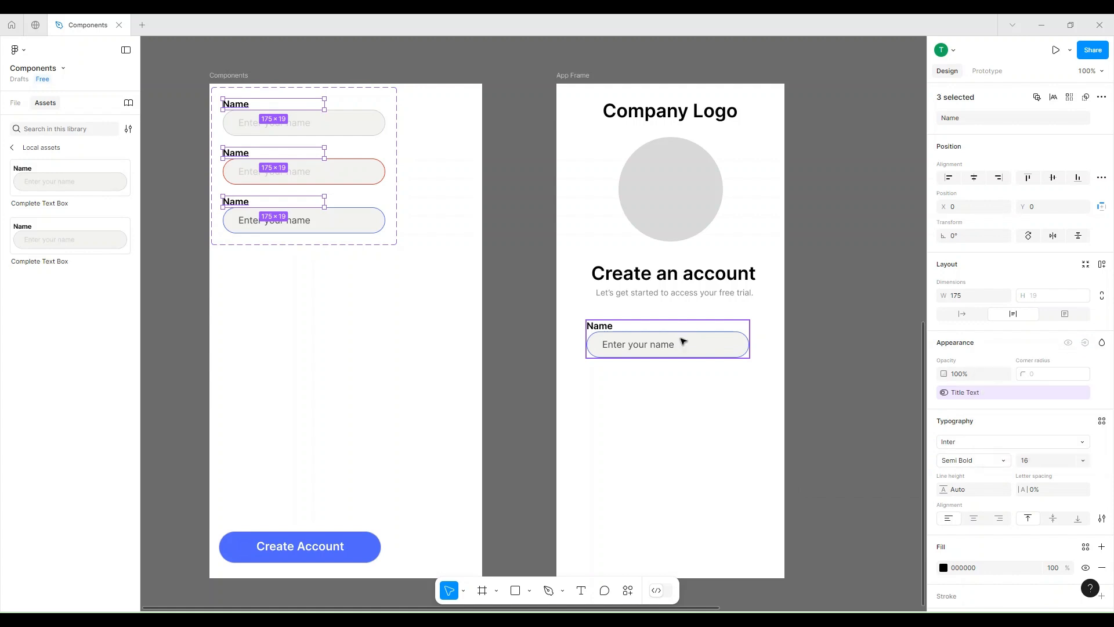
left_click(648, 340)
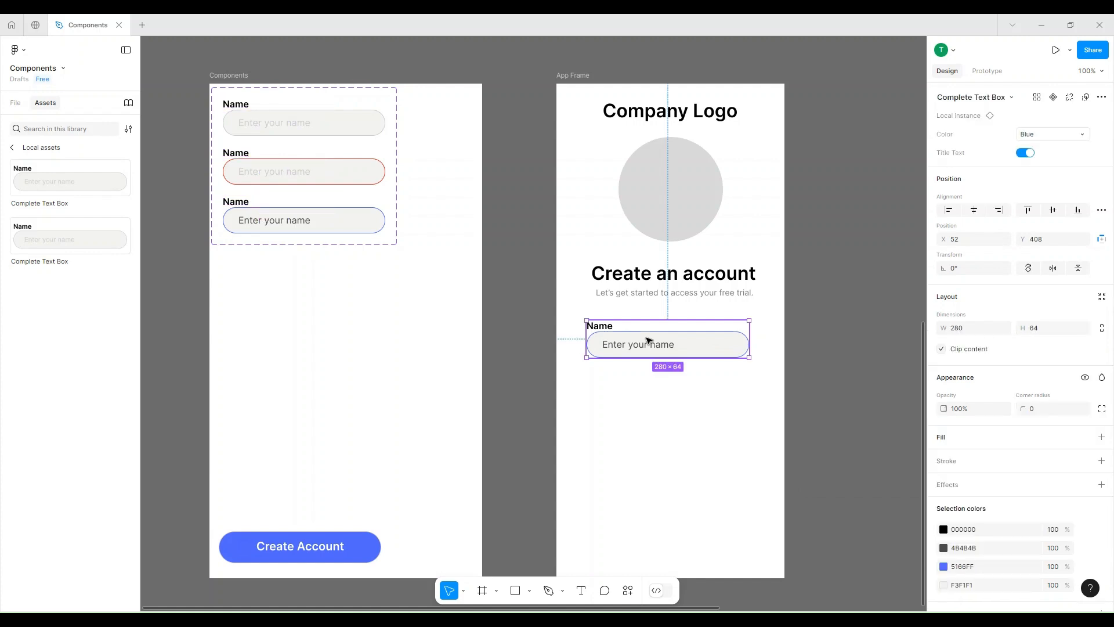
left_click(1026, 154)
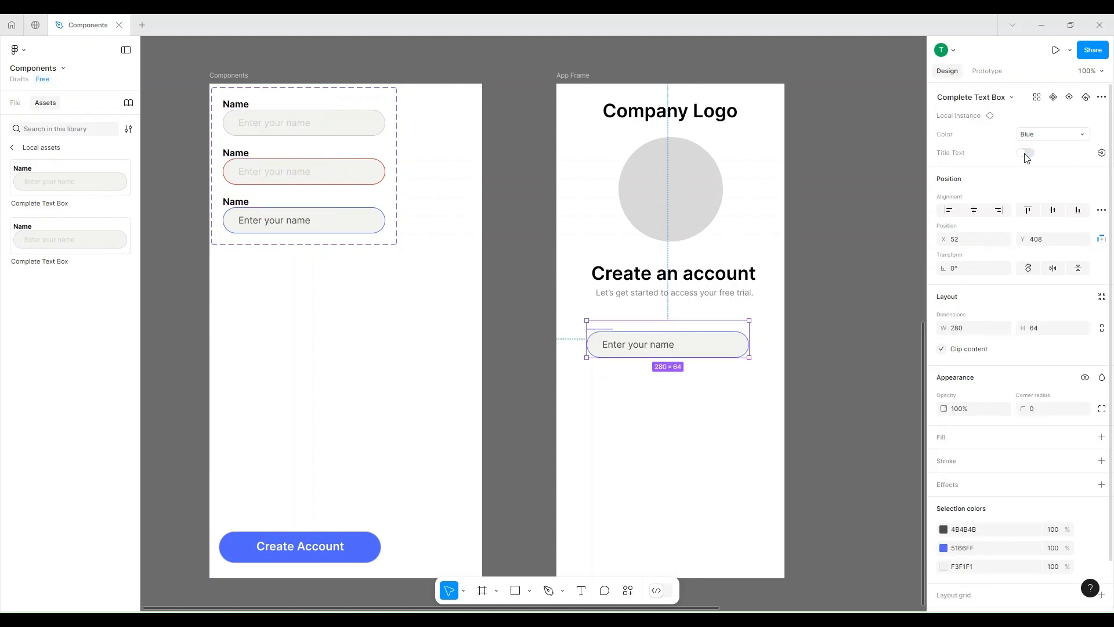
left_click(1026, 155)
left_click(1026, 155)
left_click(1026, 155)
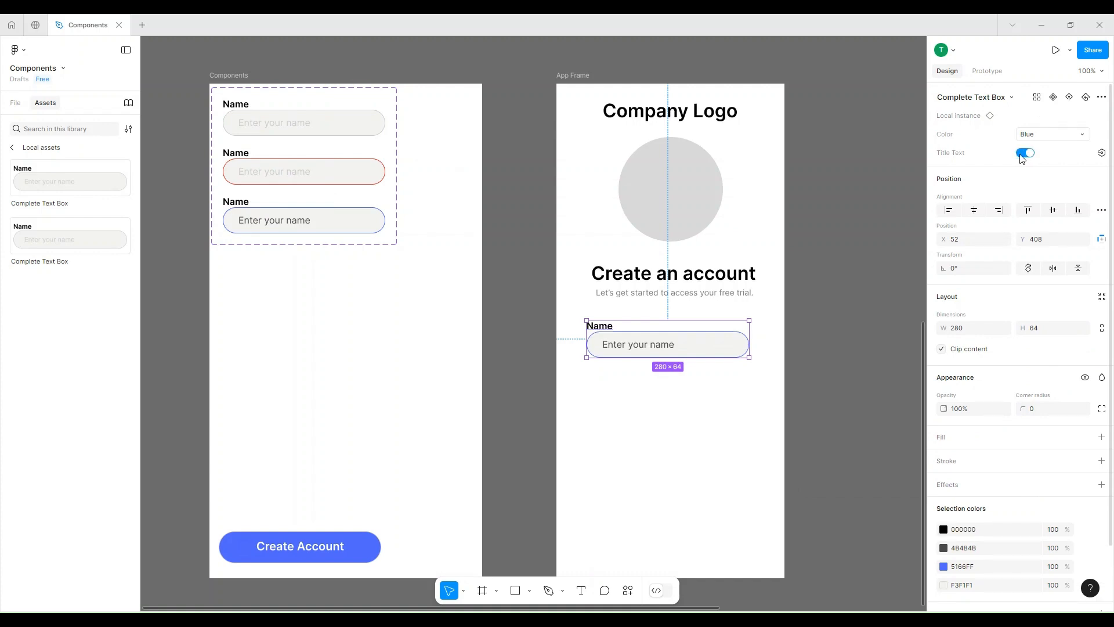
Create a text property named Title Text2 with value Name for the Name titles of all three text box variants.
left_click(229, 112)
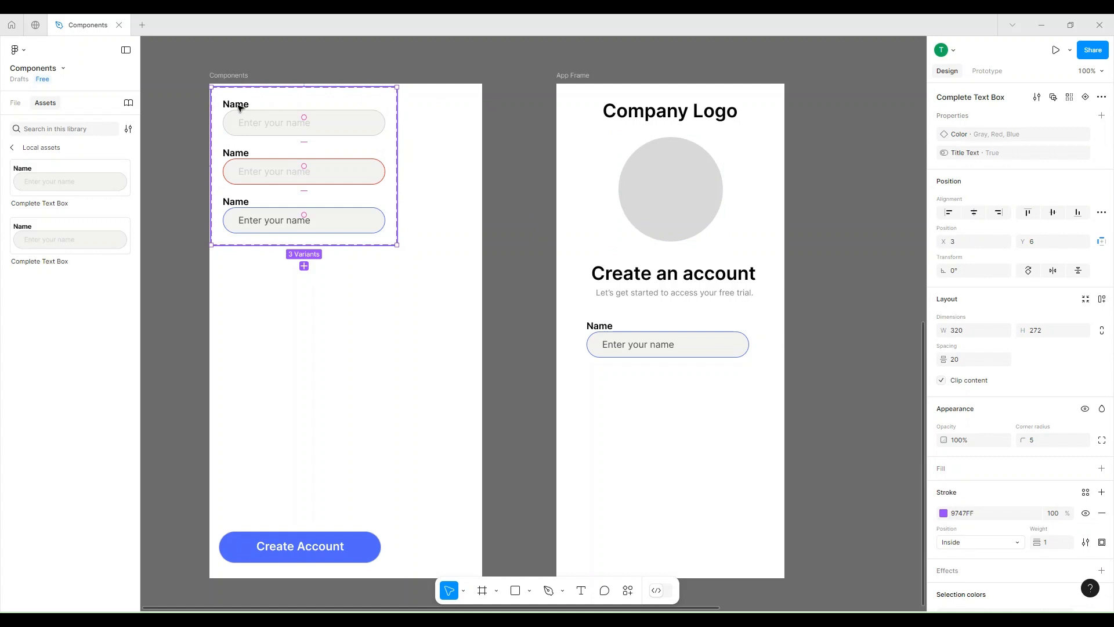
key("Escape")
left_click(241, 108, "ctrl")
left_click(243, 156, "shift")
left_click(249, 202, "shift")
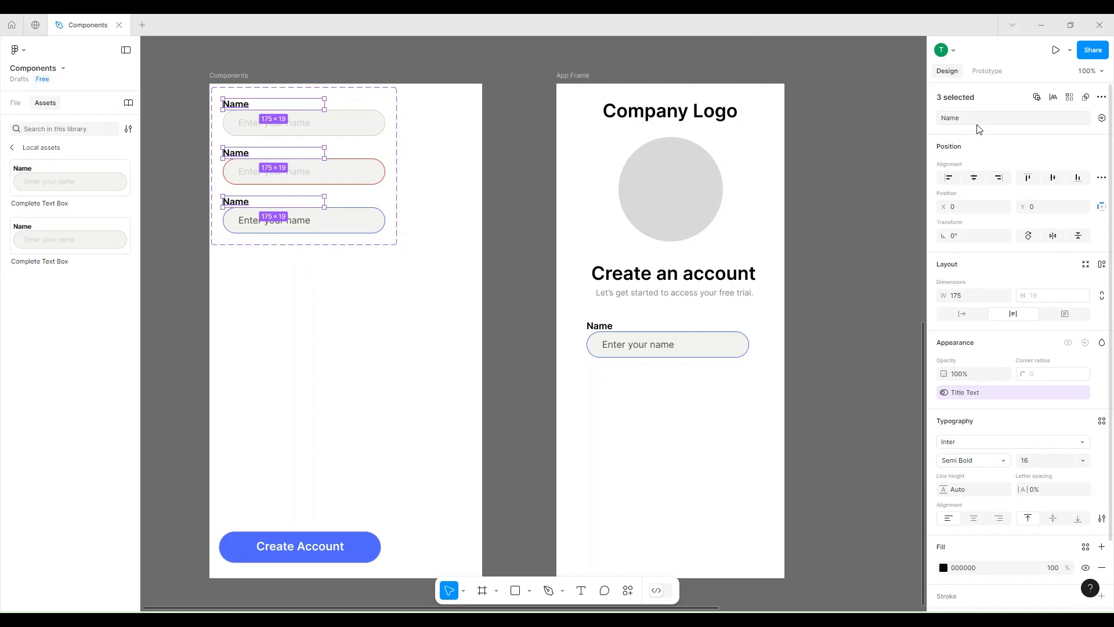
left_click(1102, 119)
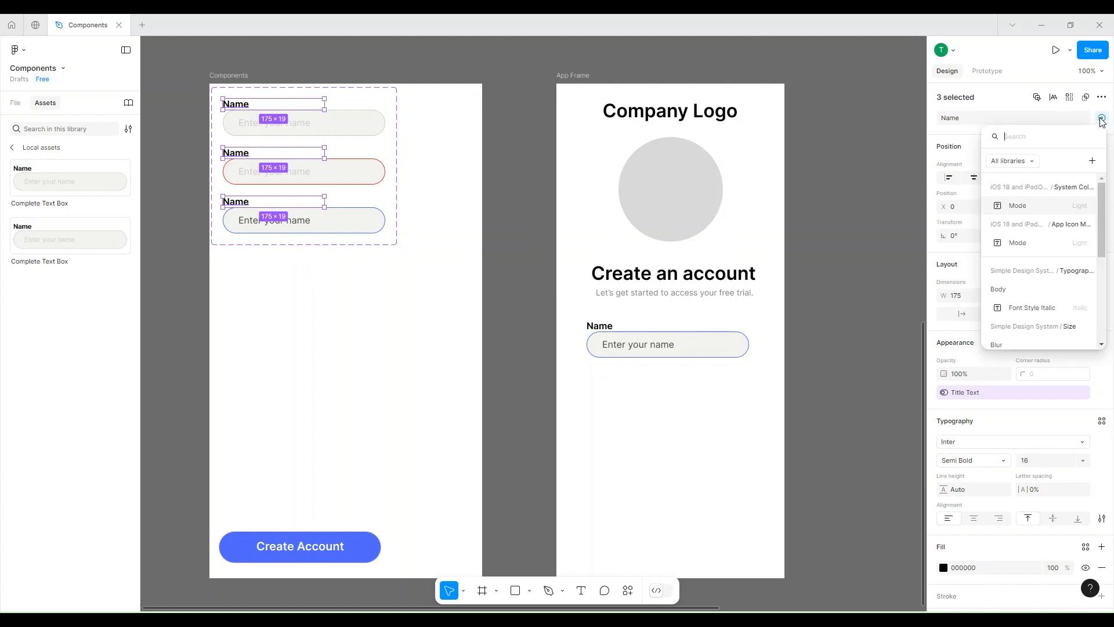
left_click(1093, 162)
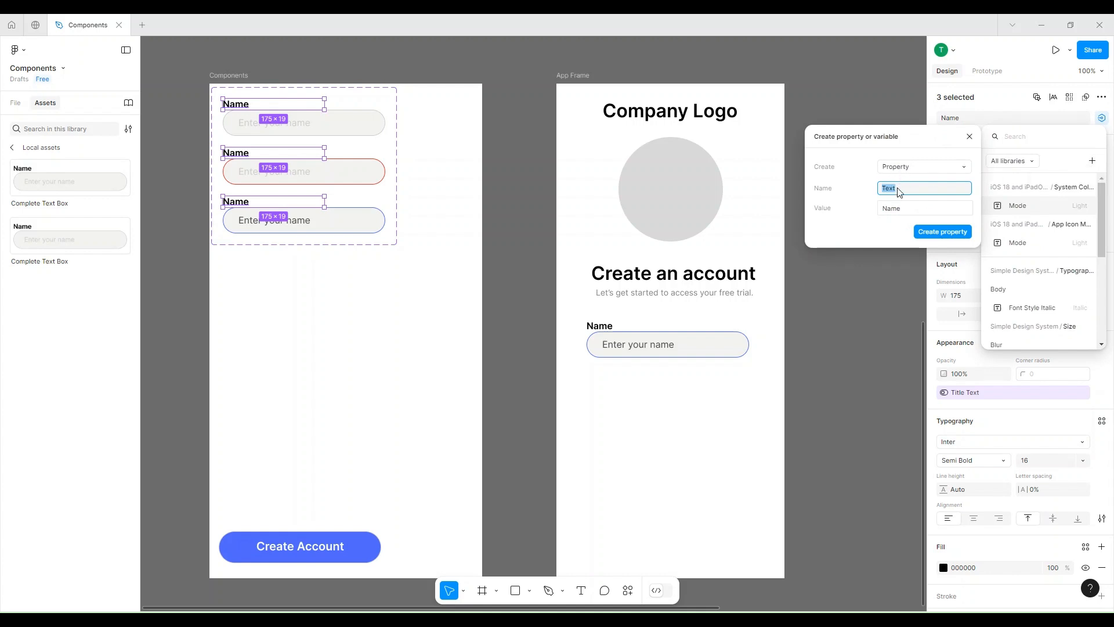
type("Title")
left_click(942, 231)
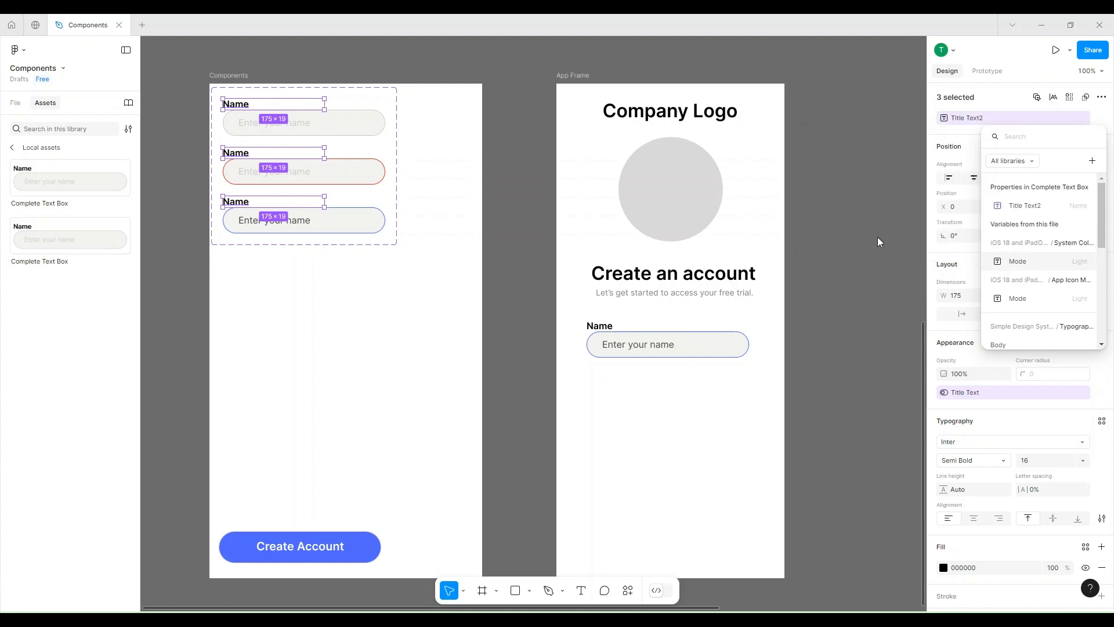
Set the Title Text2 property of the App Frame's text box instance to Email.
left_click(693, 337)
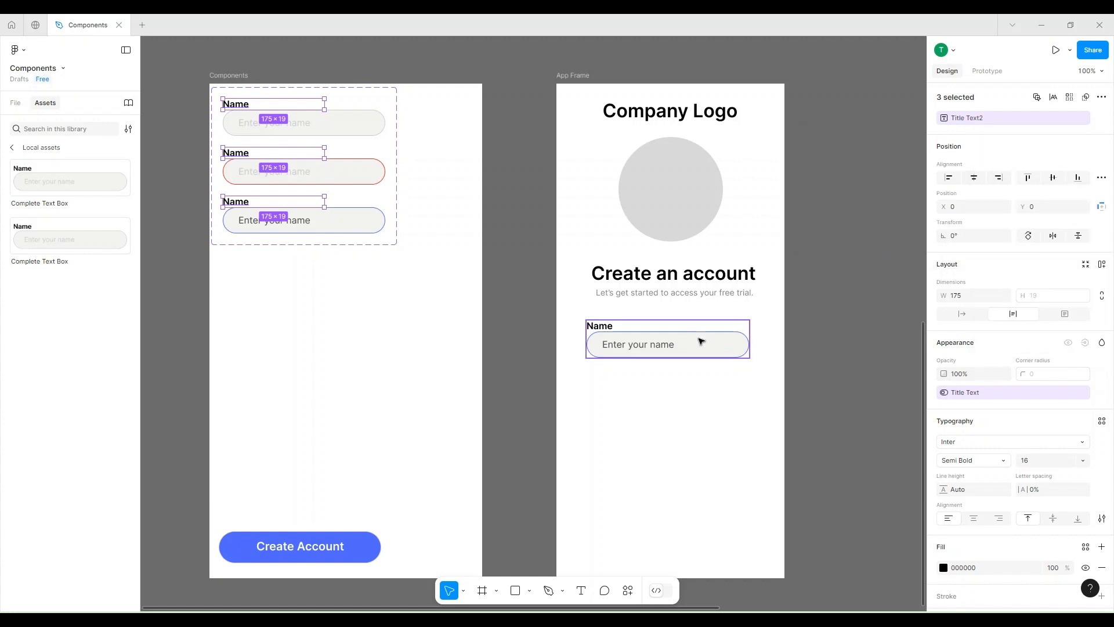
left_click(622, 337)
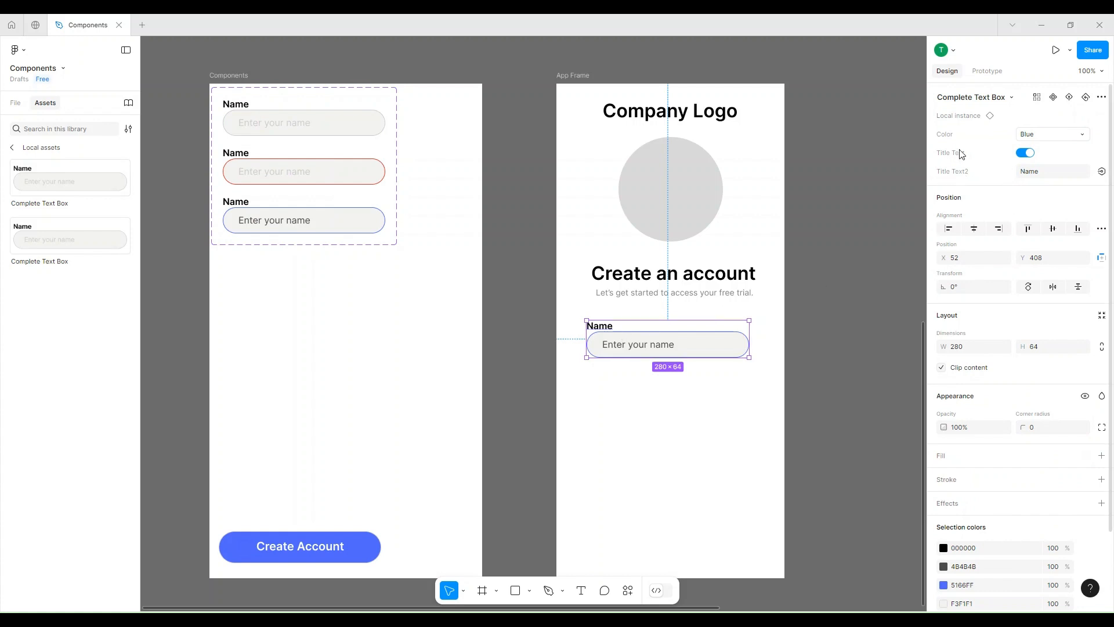
left_click(1045, 176)
type("Email")
key("Return")
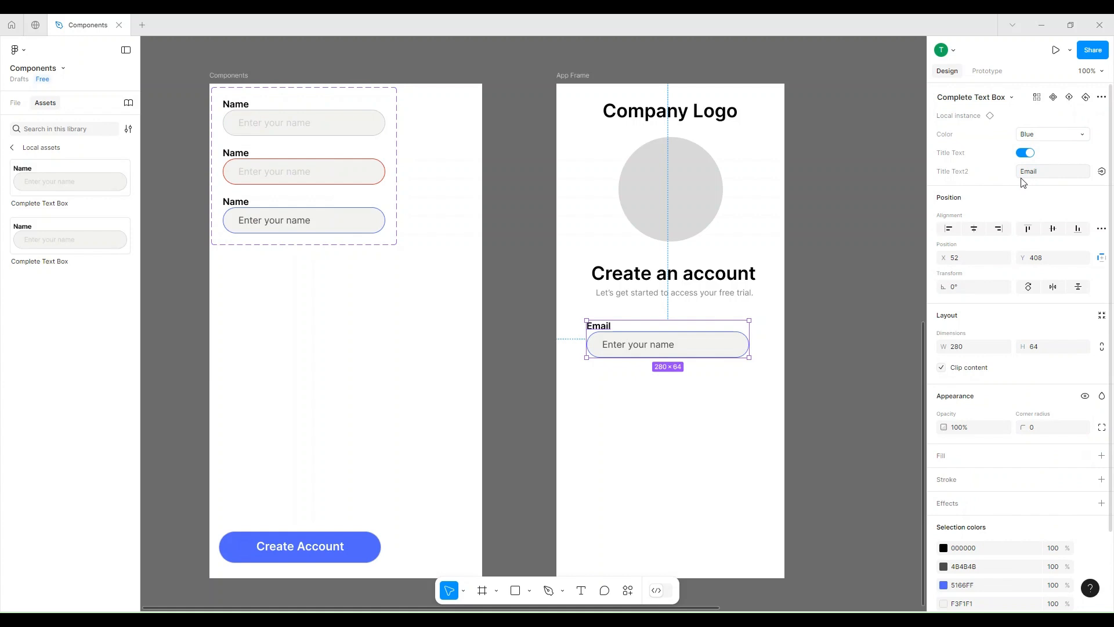
Edit the instance's title text directly on the canvas to read Password and reselect the whole instance.
double_click(608, 331)
double_click(608, 331)
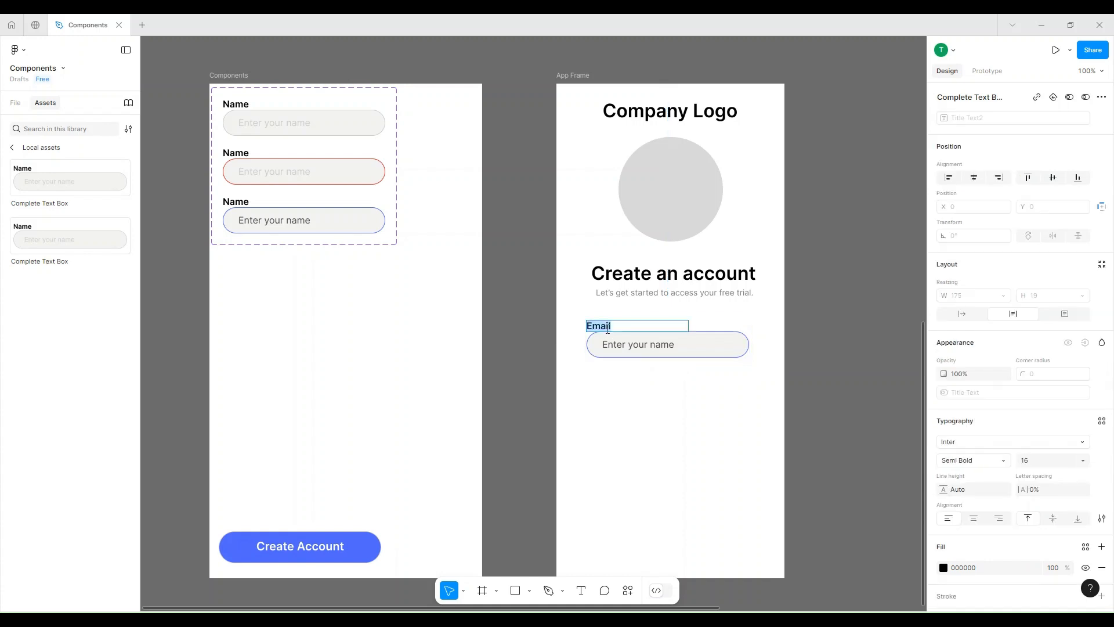
type("Password")
key("Escape")
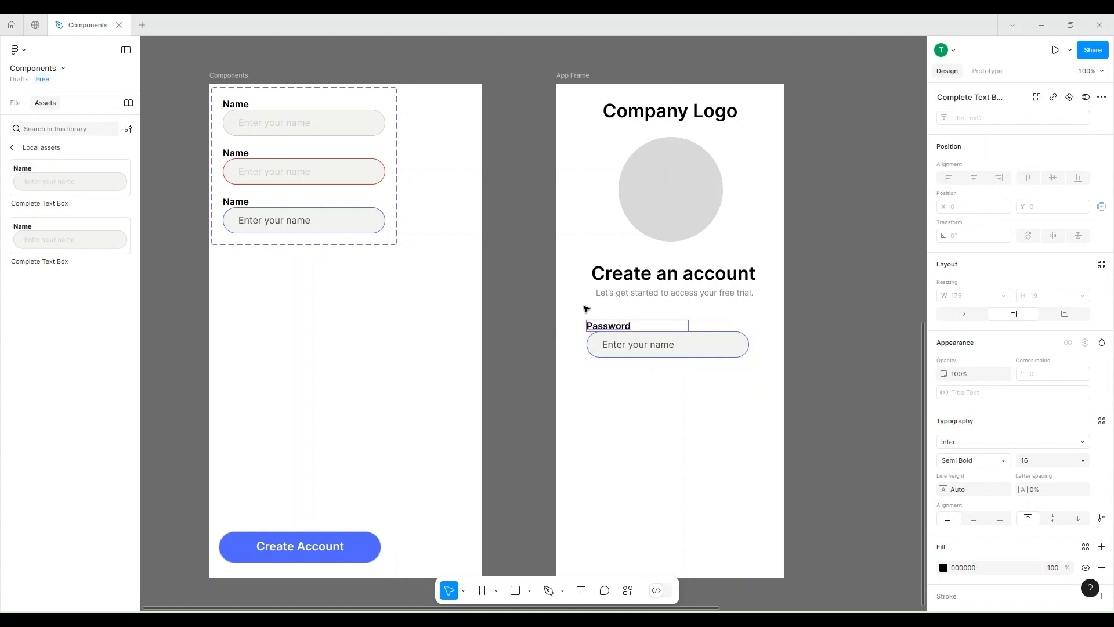
left_click(661, 345)
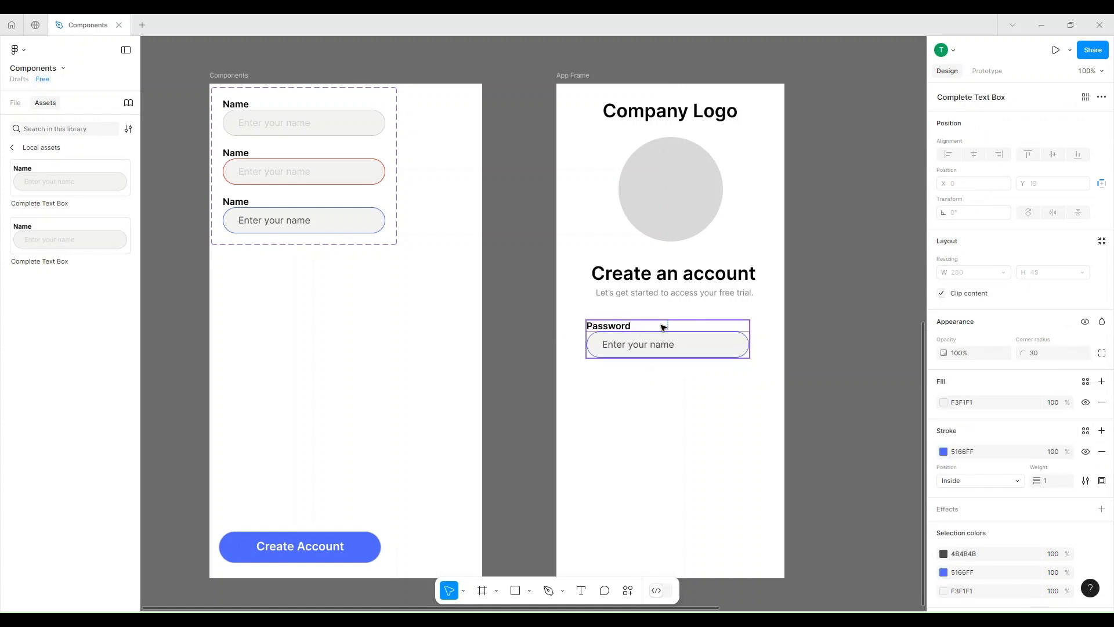
left_click(663, 327)
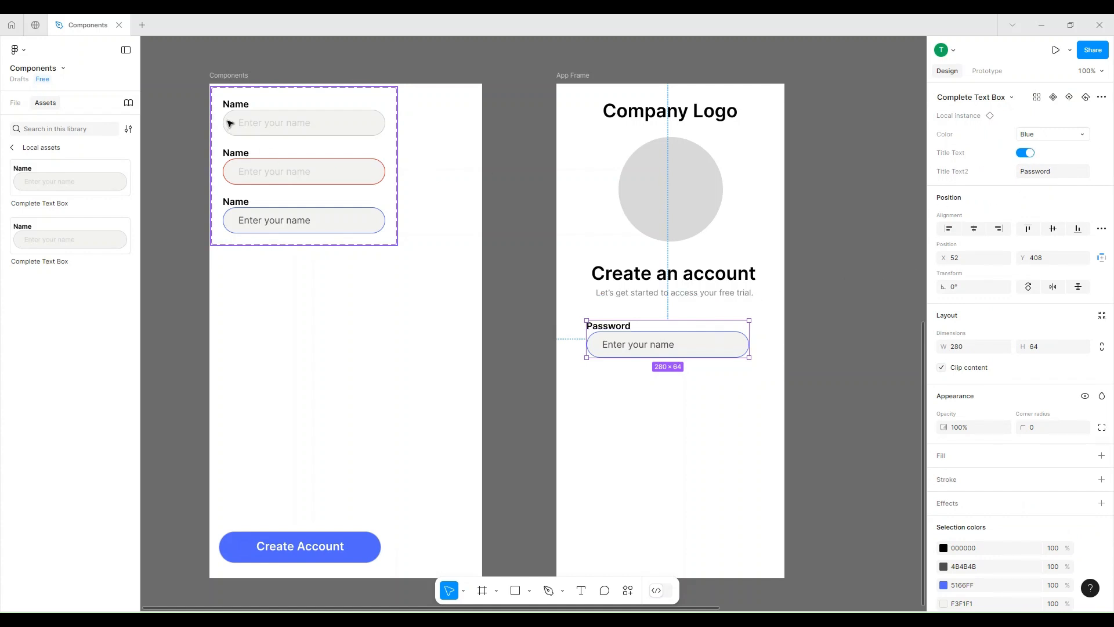
Switch the instance's Title Text visibility off and on, and set its Title Text2 property back to Name.
left_click(1028, 153)
left_click(1028, 152)
left_click(1034, 176)
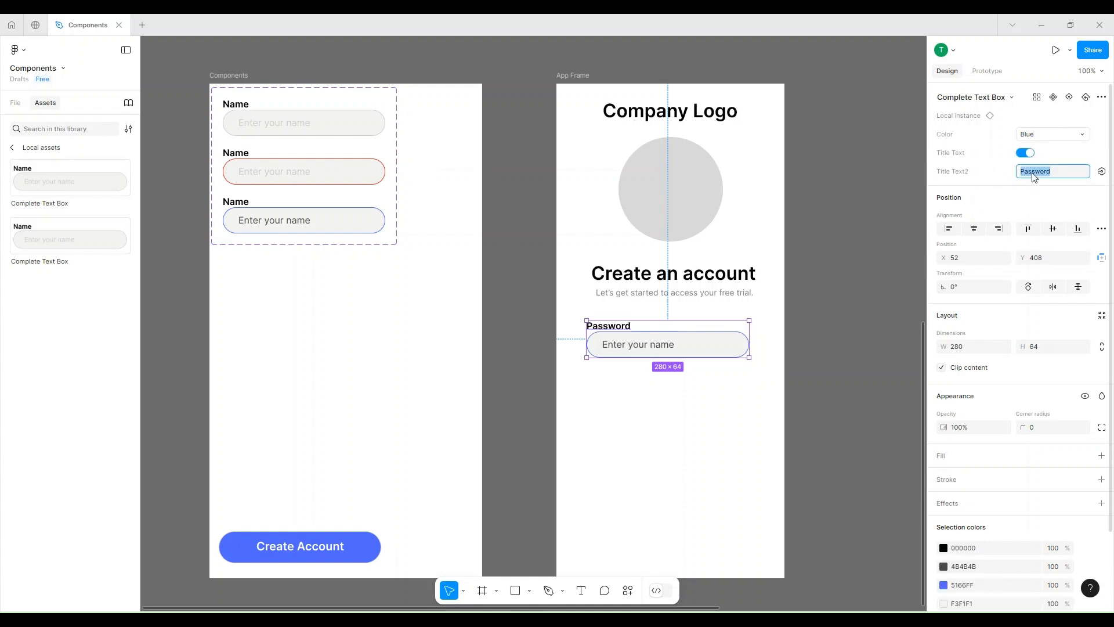
type("Name")
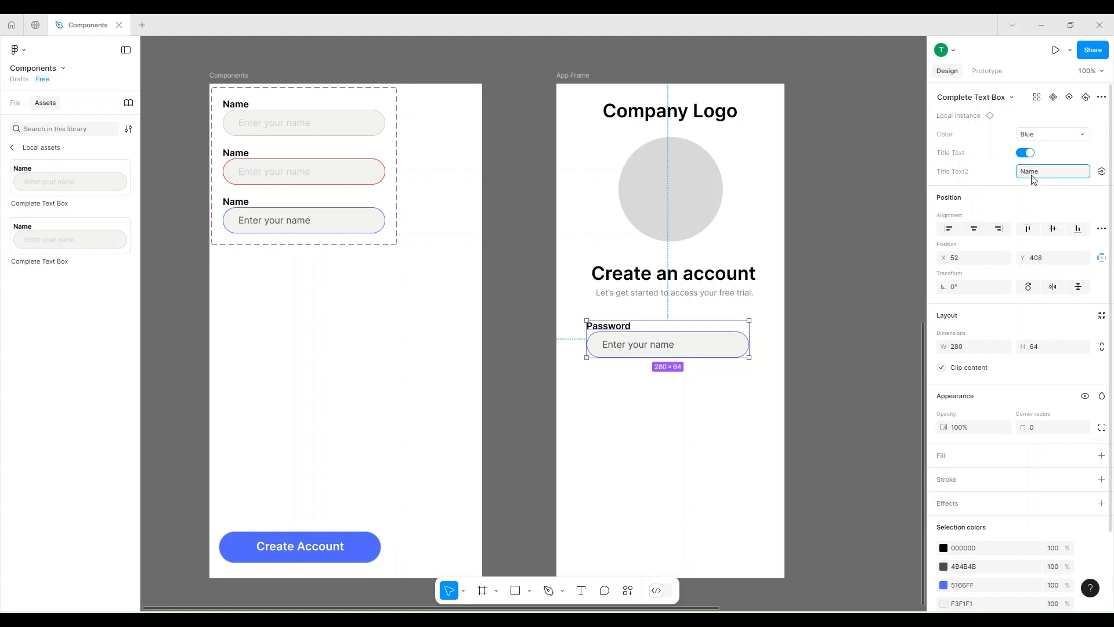
Create a boolean property named Text Visible with value True for the "Enter your name" placeholders of all three text box variants.
left_click(274, 128)
left_click(274, 127)
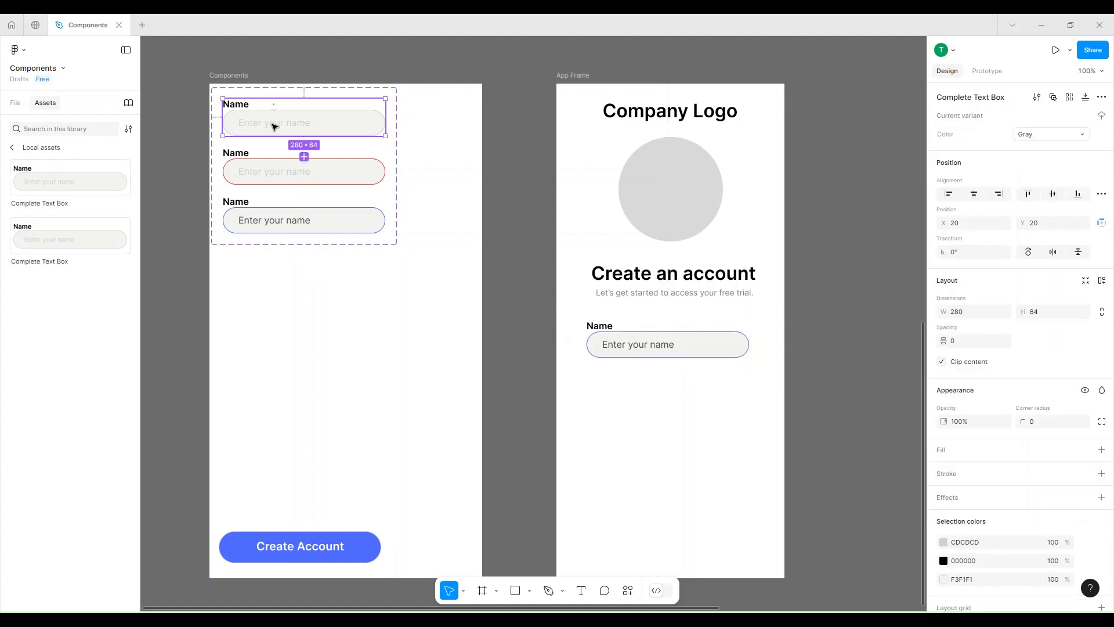
left_click(274, 126)
left_click(278, 175, "shift")
left_click(283, 220, "shift")
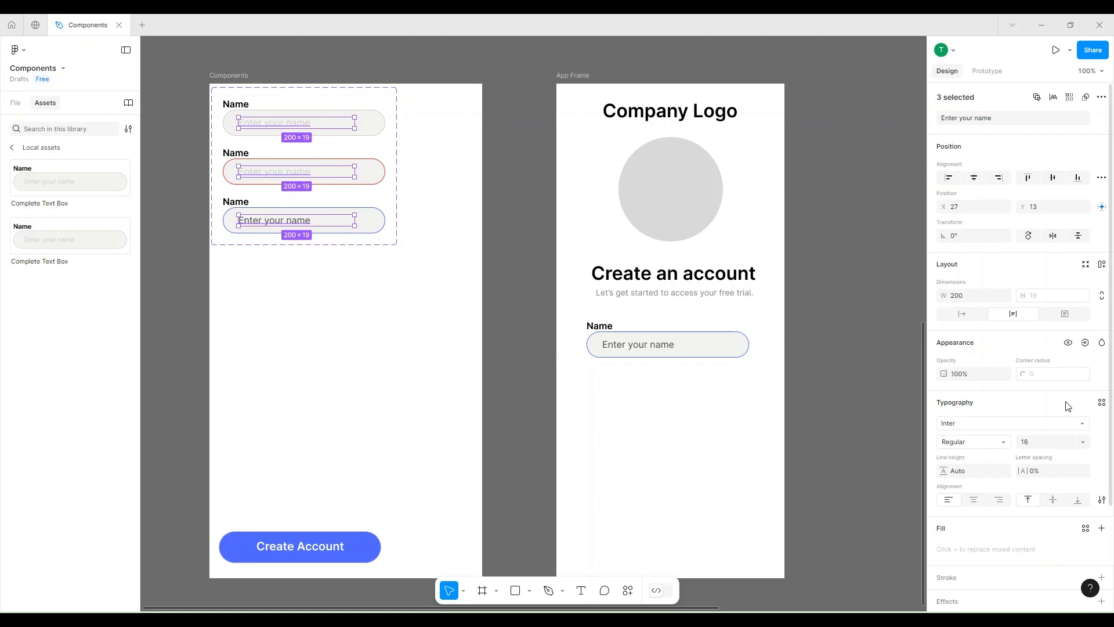
left_click(1085, 343)
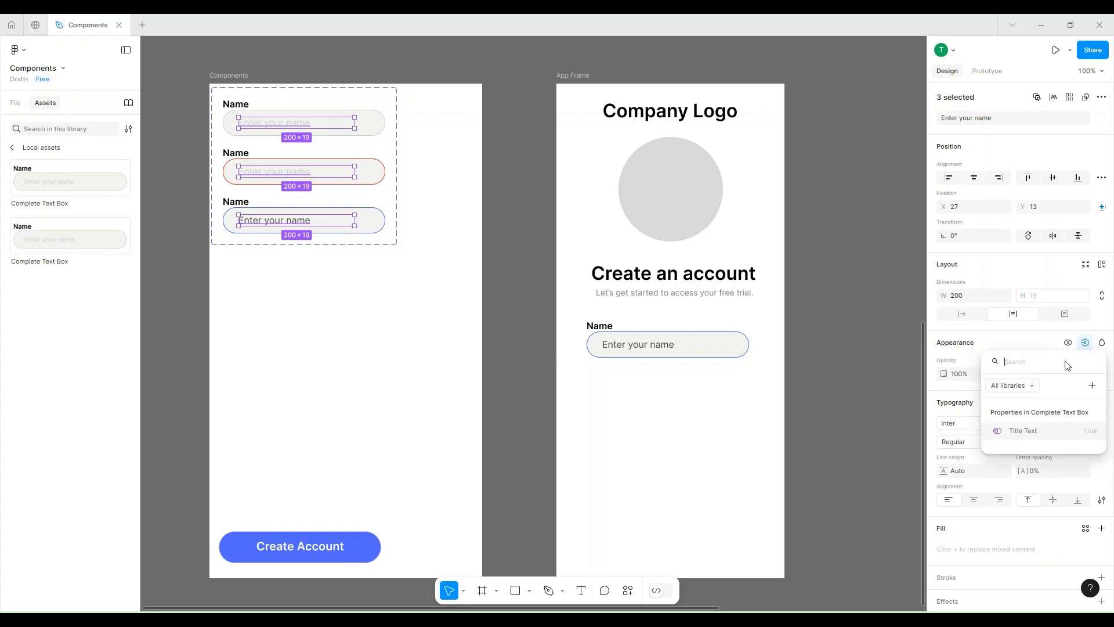
left_click(1092, 386)
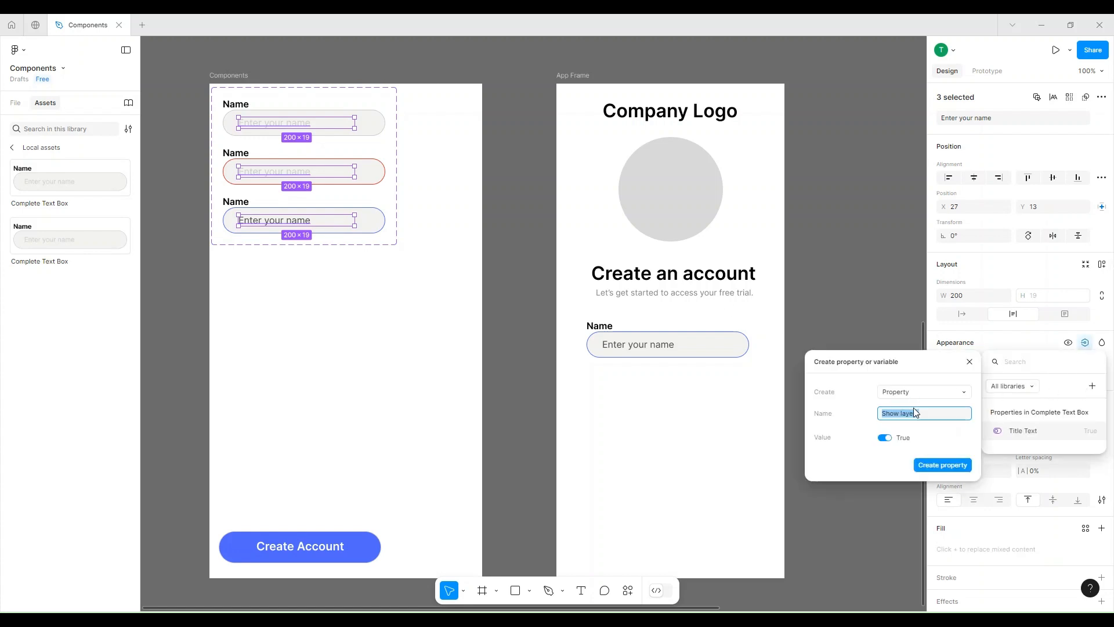
type("Text Visible")
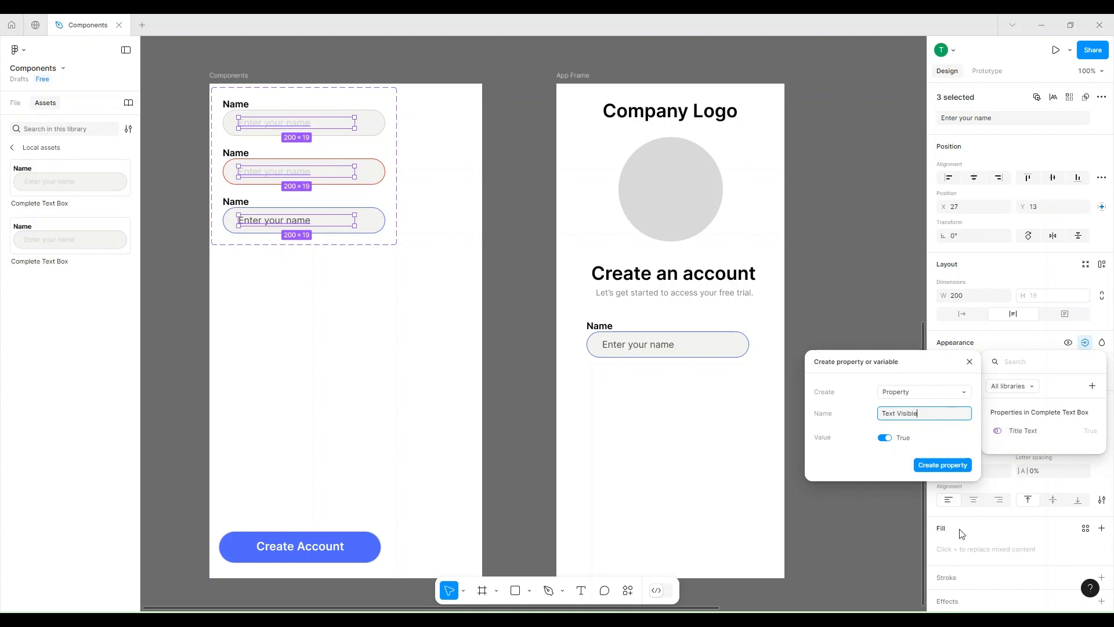
left_click(940, 463)
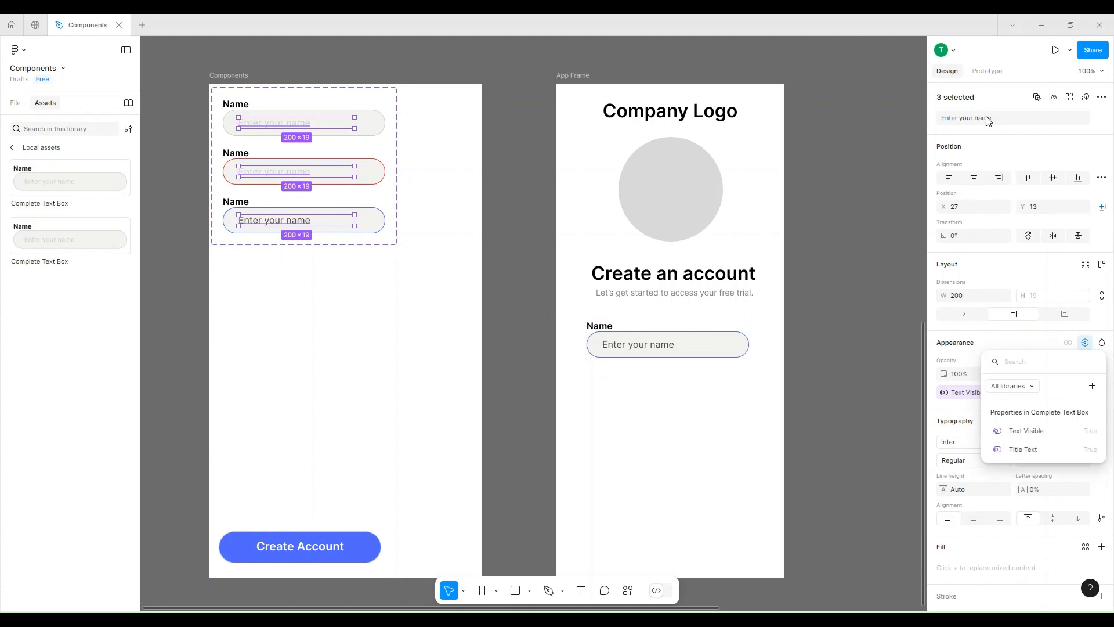
Create a text property named Text Box Text with value Enter your name for the three placeholders and select the App Frame's text box instance.
left_click(1013, 122)
left_click(1102, 119)
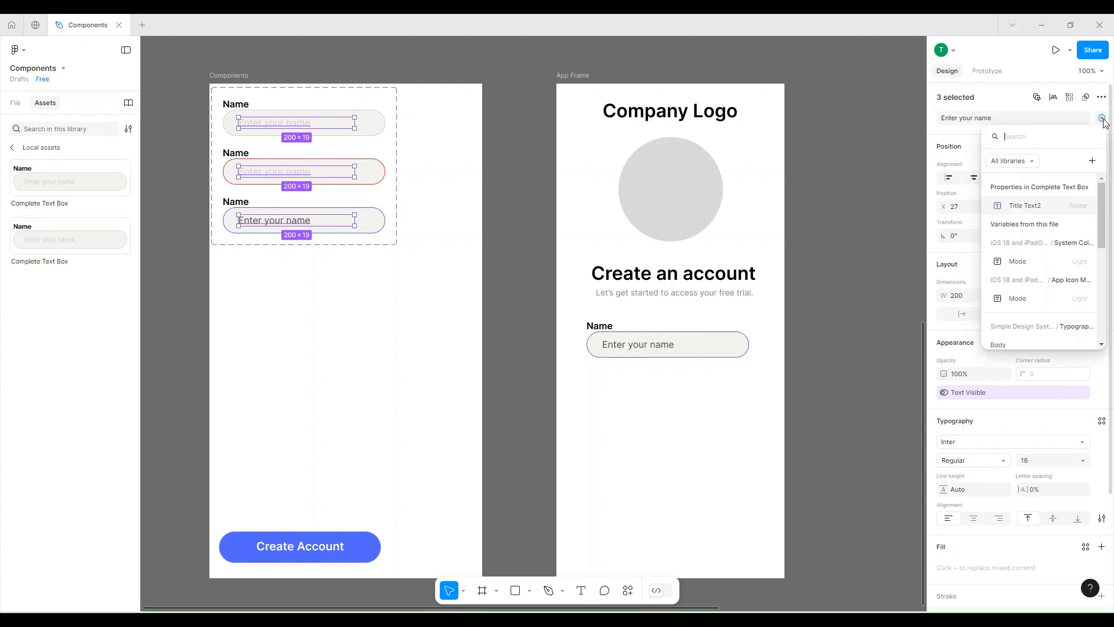
left_click(1092, 161)
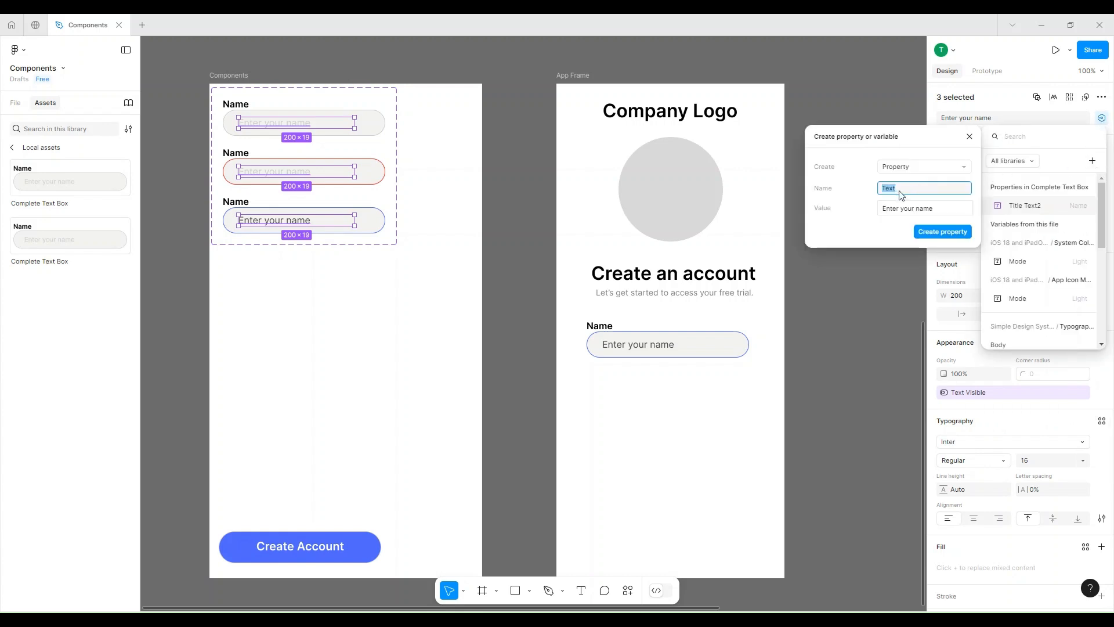
type("Text Box Text")
left_click(934, 232)
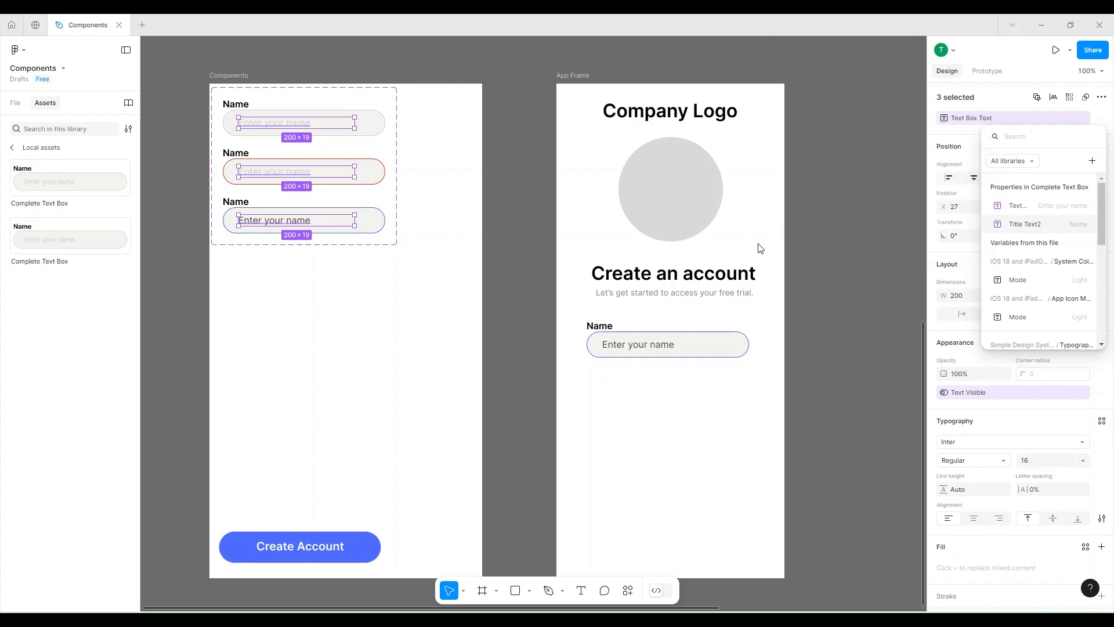
key("Escape")
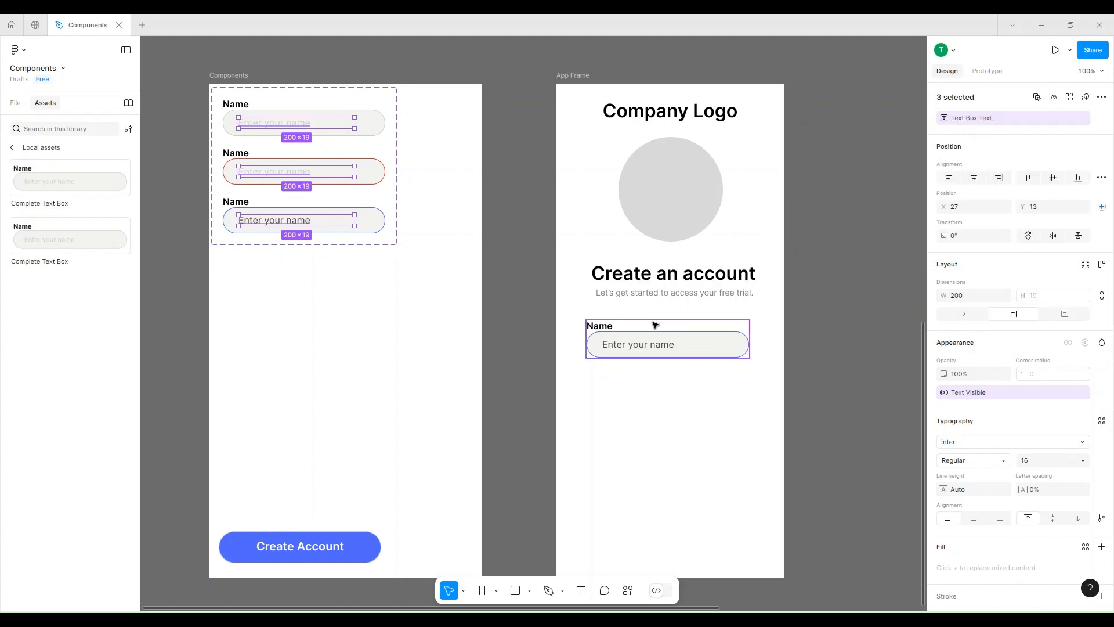
left_click(656, 328)
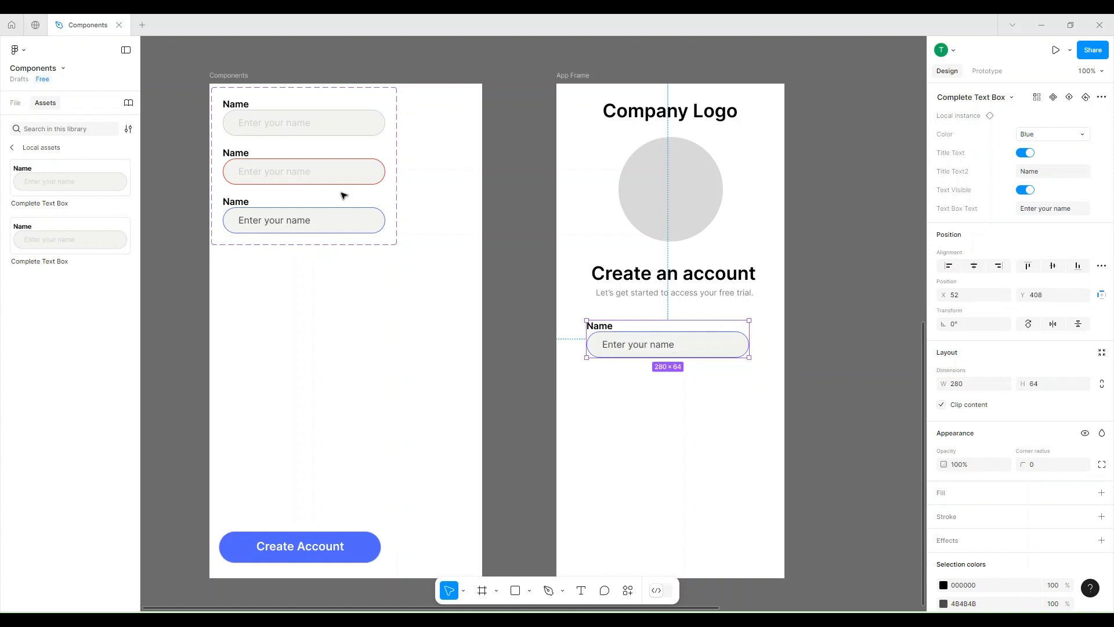
Insert a second Complete Text Box instance in the App Frame, directly below the Name text box at X 52, Y 483.
left_click(77, 205)
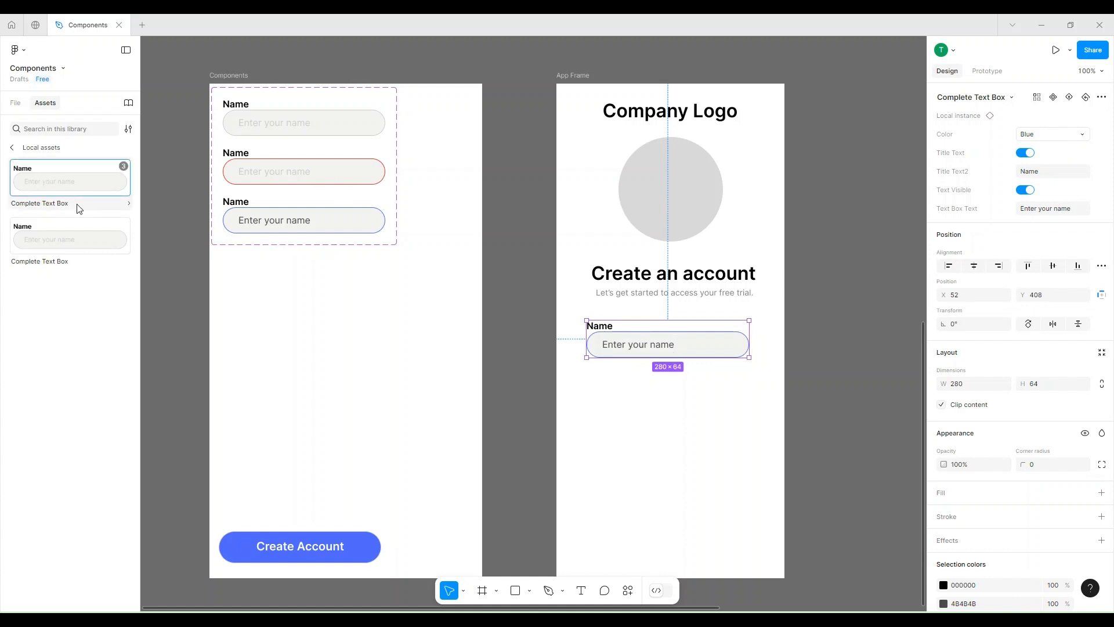
left_click(73, 192)
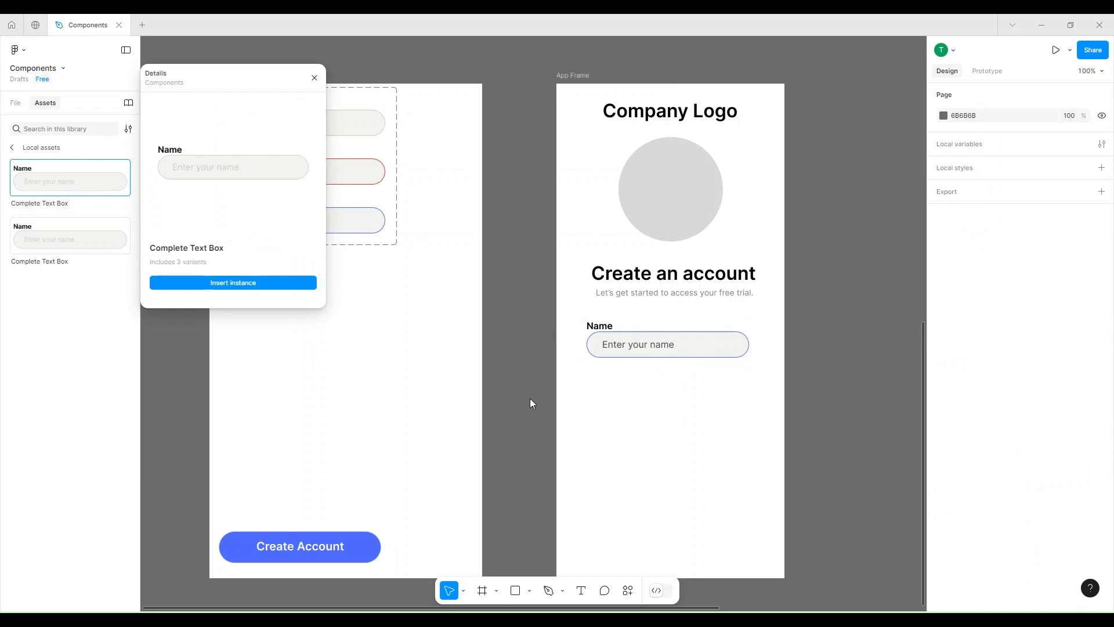
mouse_move(651, 397)
left_mouse_down()
mouse_move(632, 384)
mouse_move(653, 389)
left_mouse_up()
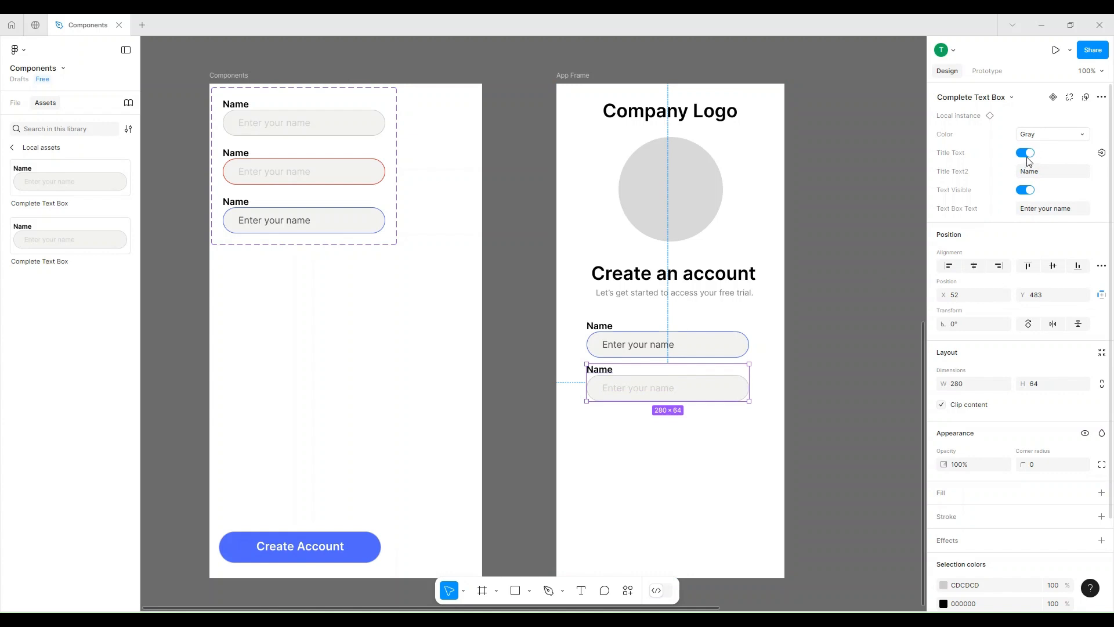
Set the second instance's Title Text2 to Email and its Text Box Text to Enter your email.
left_click(1035, 172)
type("Email")
left_click(1049, 207)
type("Enter")
key("Return")
Insert a third Complete Text Box instance below the Email text box and align it with the others at X -427, Y -44.
left_click(81, 181)
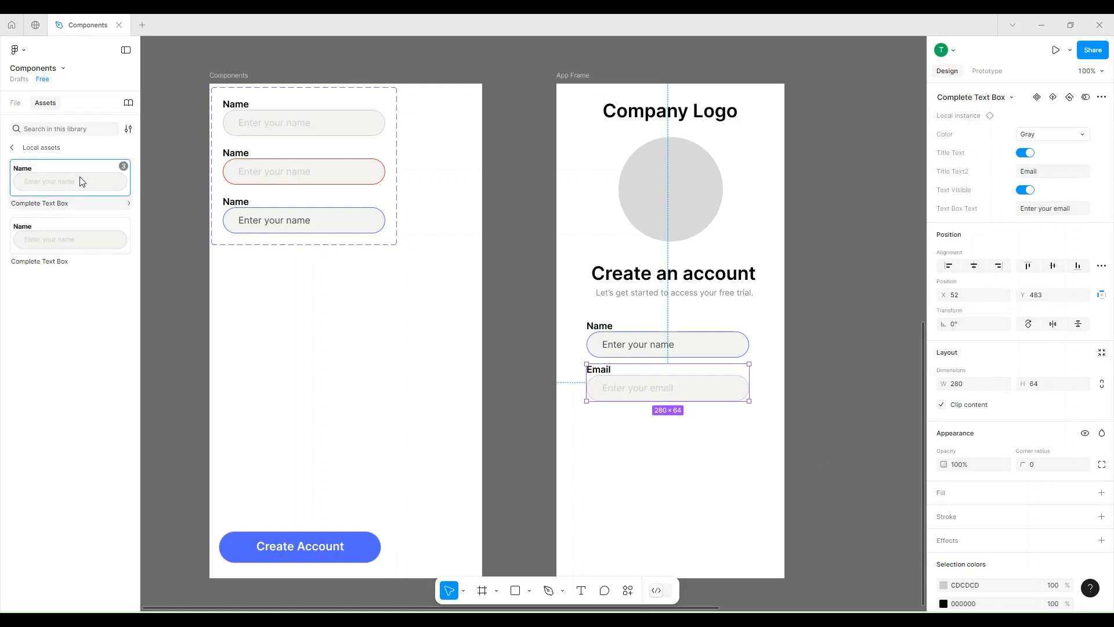
left_click(213, 282)
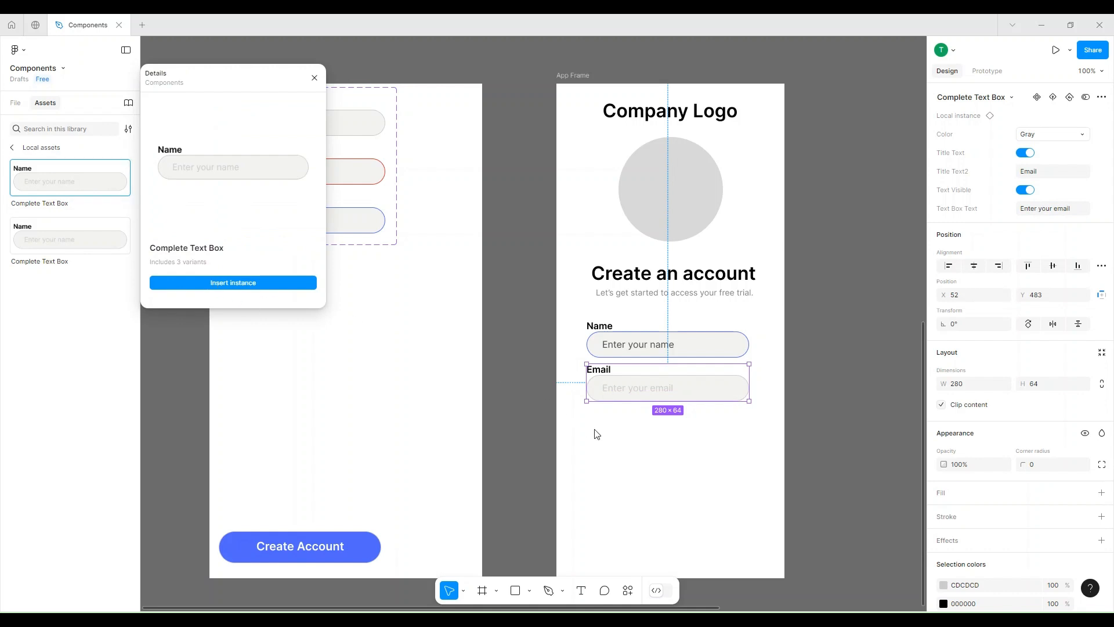
left_click_drag(647, 400, 639, 438)
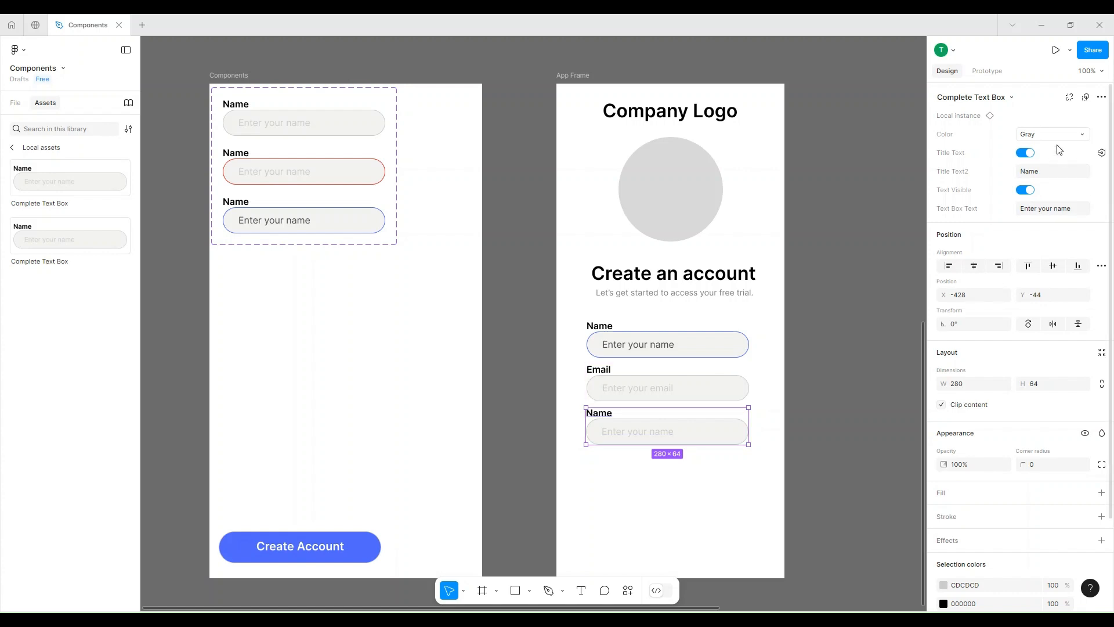
key("Right")
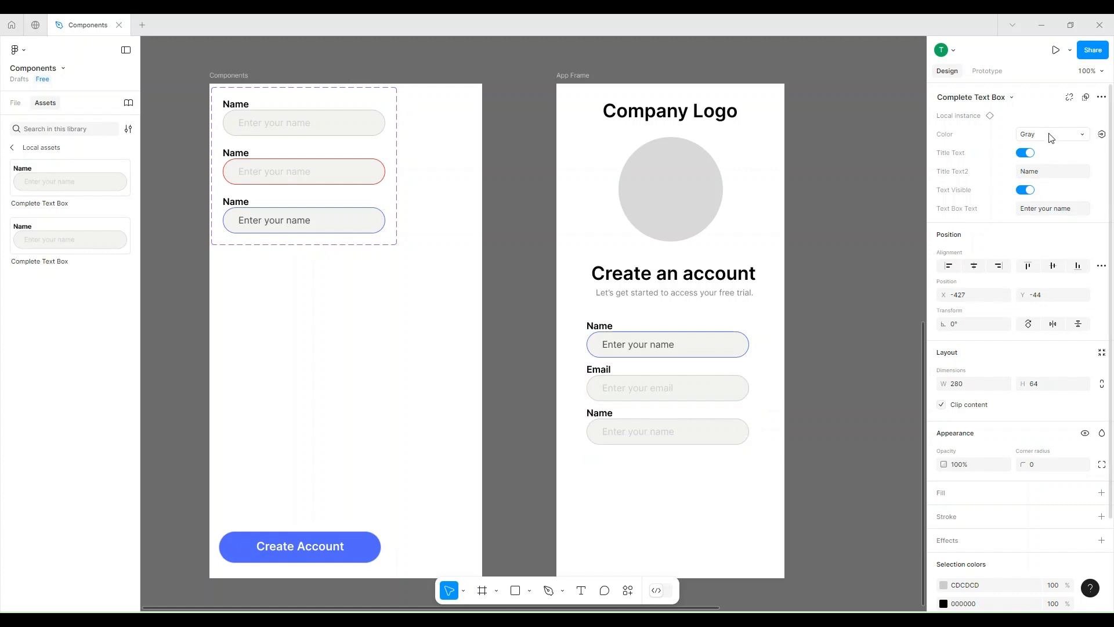
Set the third instance's Title Text2 to Password and its Text Box Text to Create a Password.
left_click(1041, 174)
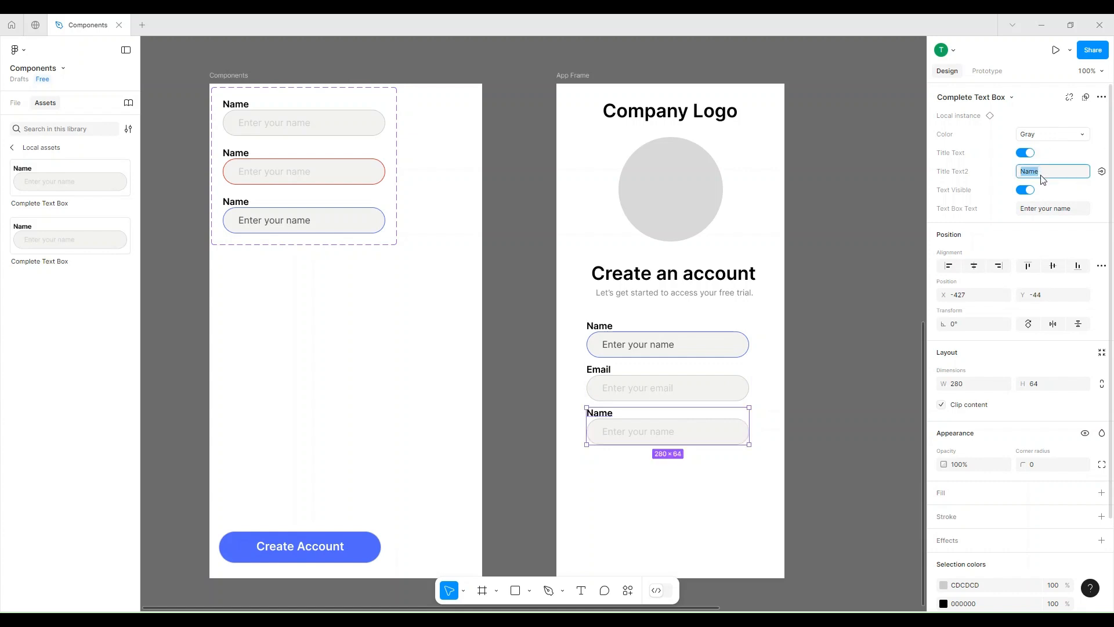
type("Password")
left_click(1042, 212)
type("Create a Passwo")
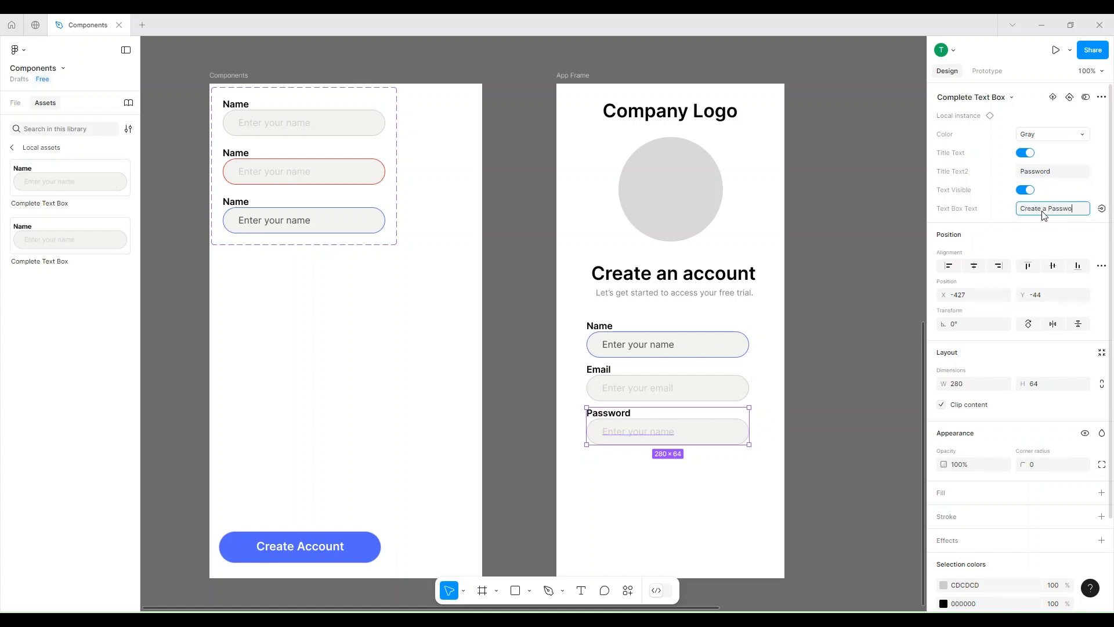
type("rd")
key("Return")
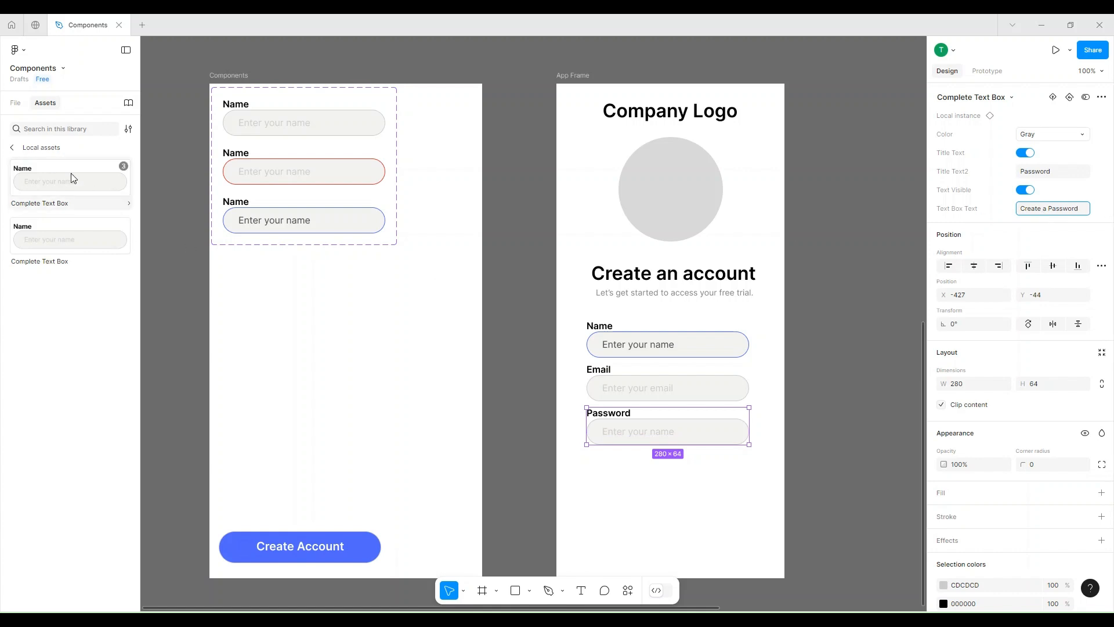
Insert a fourth Complete Text Box instance directly below the Password text box at X -427, Y 20.
left_click(134, 211)
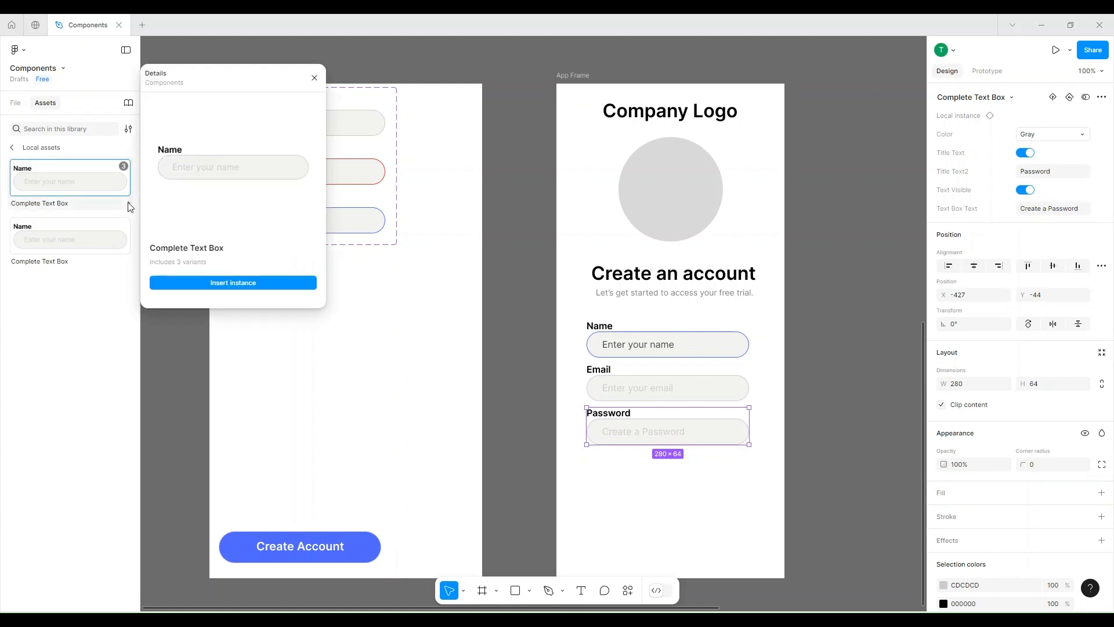
left_click(206, 283)
left_click_drag(654, 437, 647, 469)
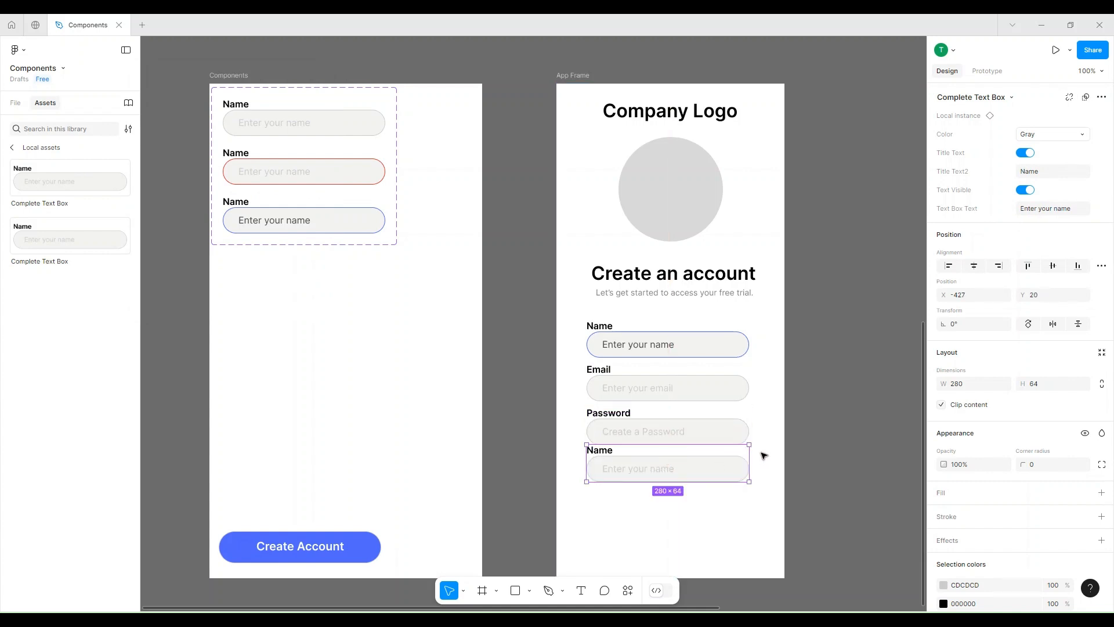
Turn off the fourth instance's Title Text and nudge it up to Y 9, closer to the Password text box.
left_click(1027, 153)
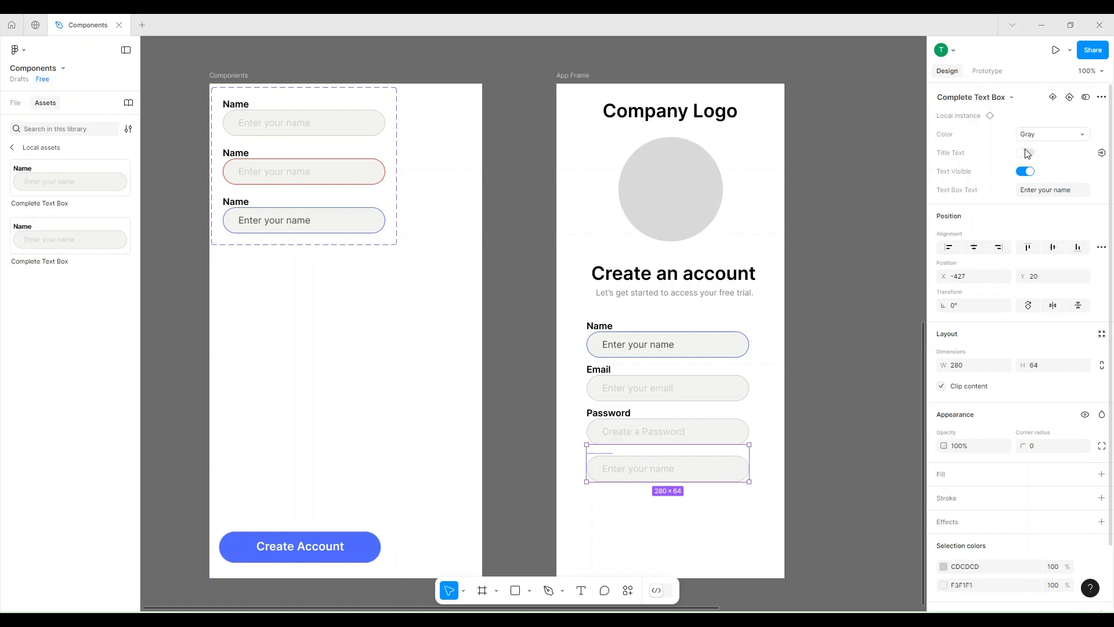
key("Up")
key("Up")
key("Up")
key("Up")
key("Up")
key("Up")
key("Up")
key("Up")
key("Up")
key("Up")
key("Up")
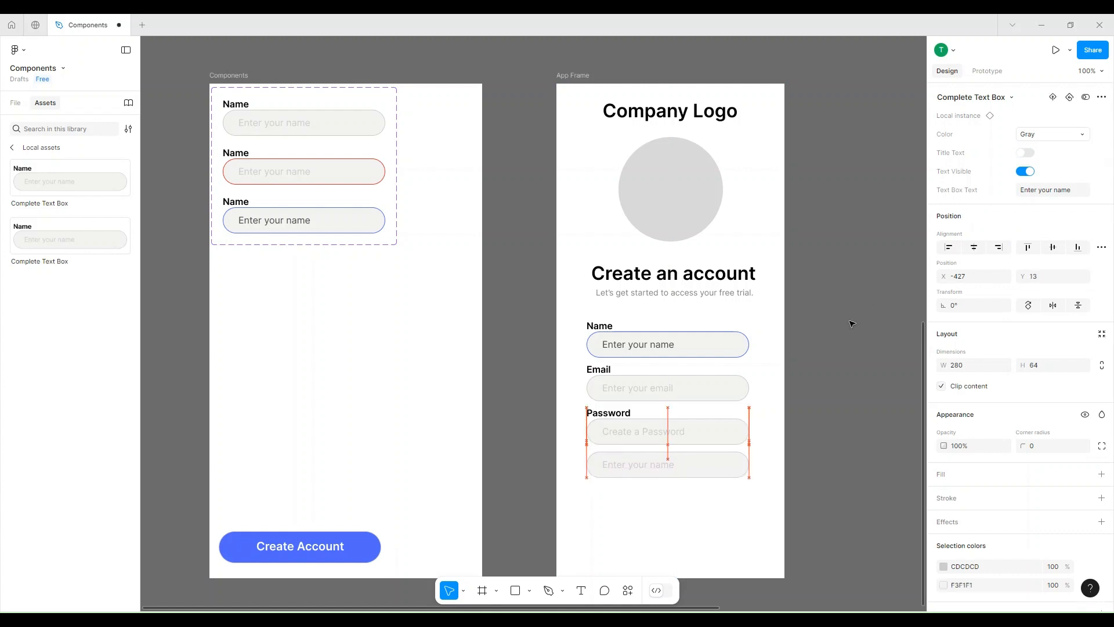
Set the fourth instance's Text Box Text to Reenter your password and deselect it.
left_click(1045, 190)
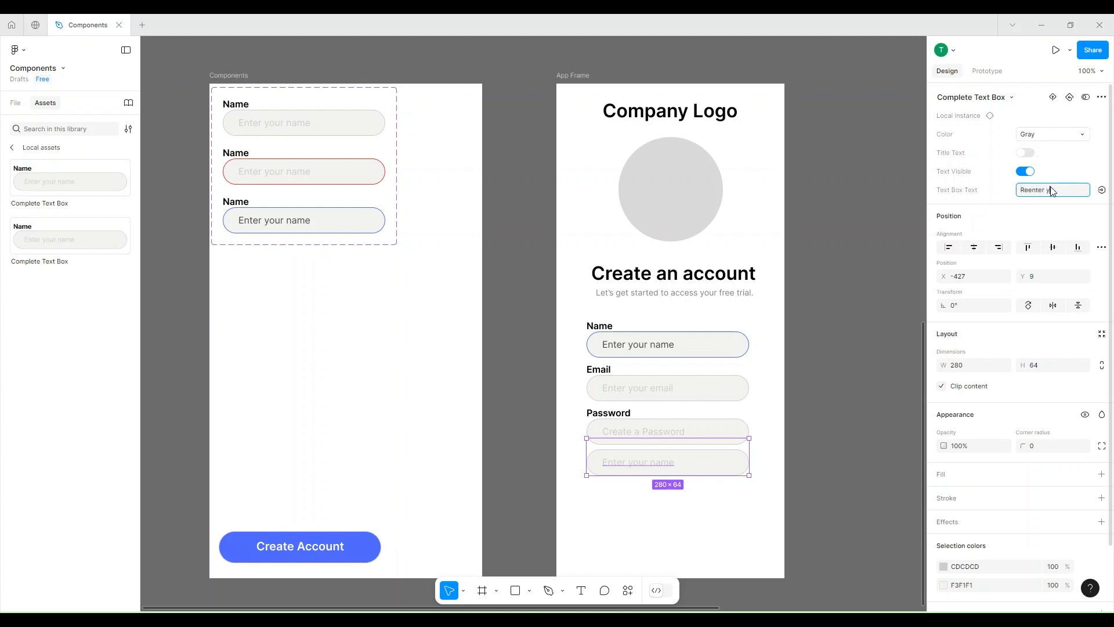
type("Reenter your password")
key("Return")
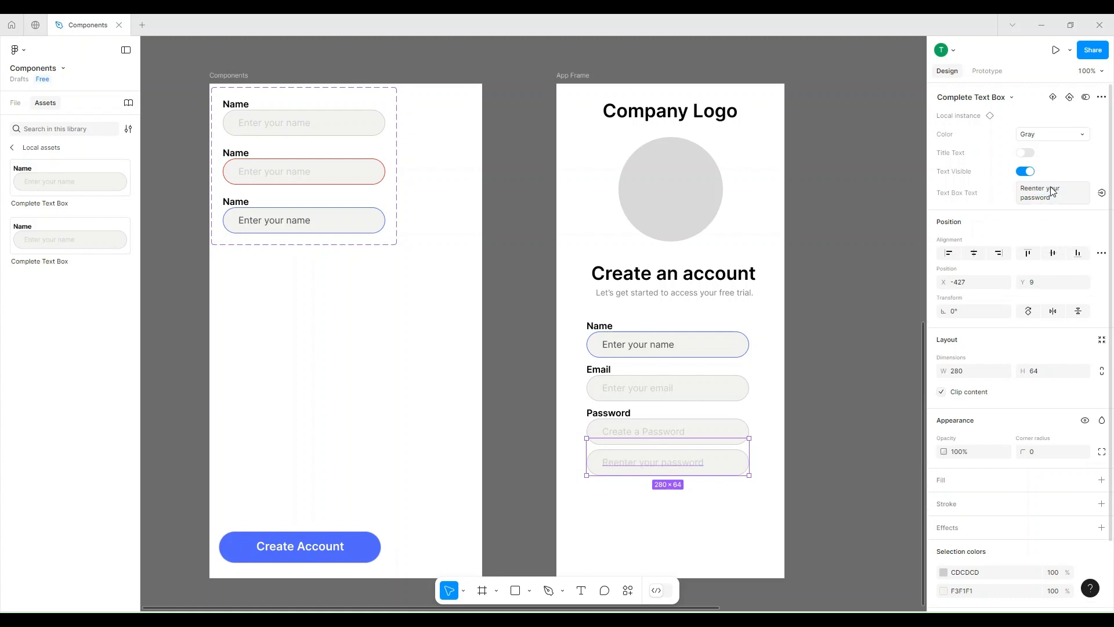
left_click(863, 491)
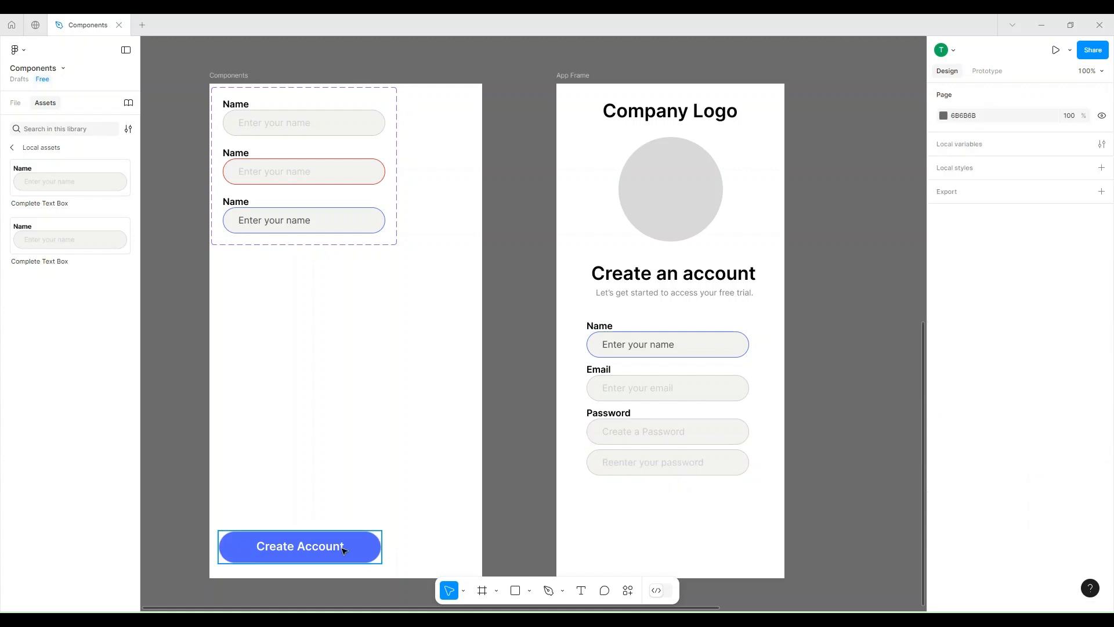
Turn the Create Account button into a component and place an instance of it below the App Frame's text boxes at X 52, Y 730.
left_click(344, 551)
right_click(341, 549)
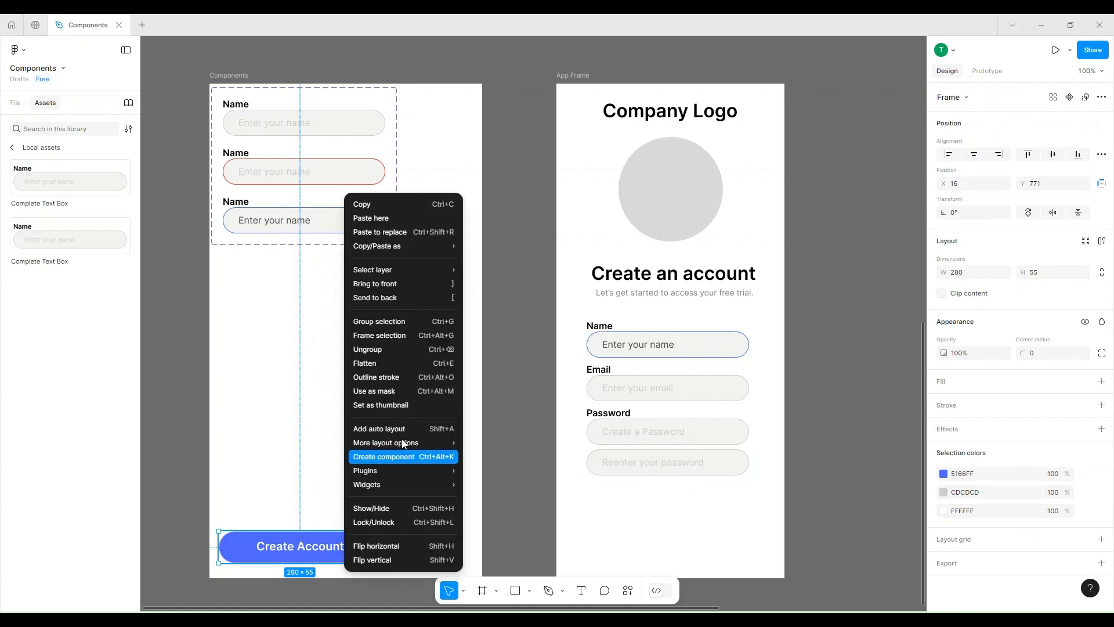
left_click(406, 456)
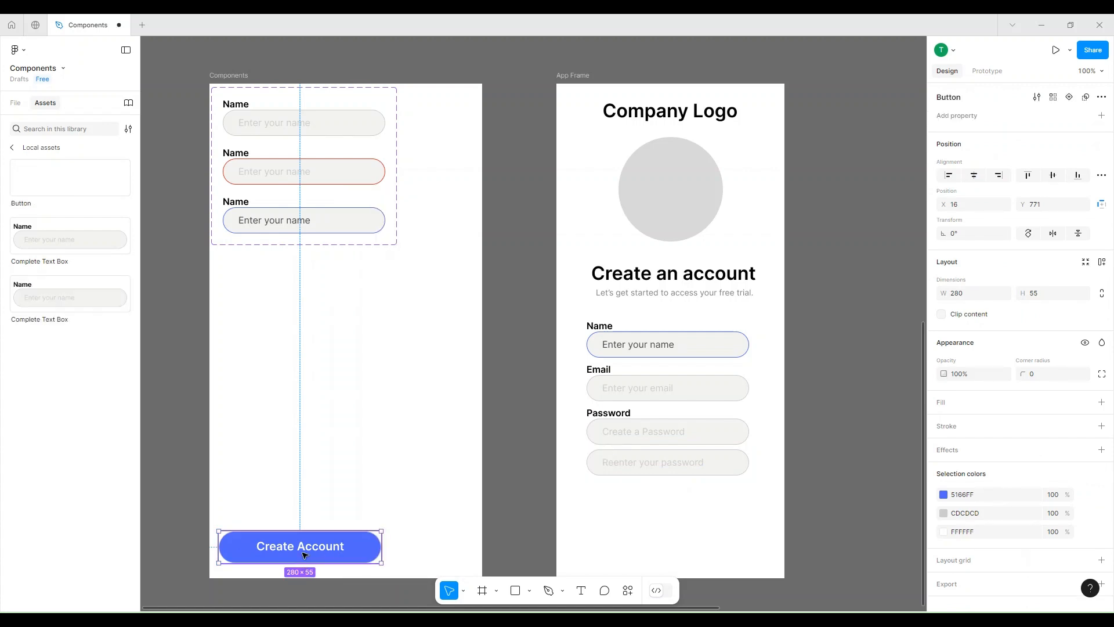
left_click_drag(305, 555, 673, 529)
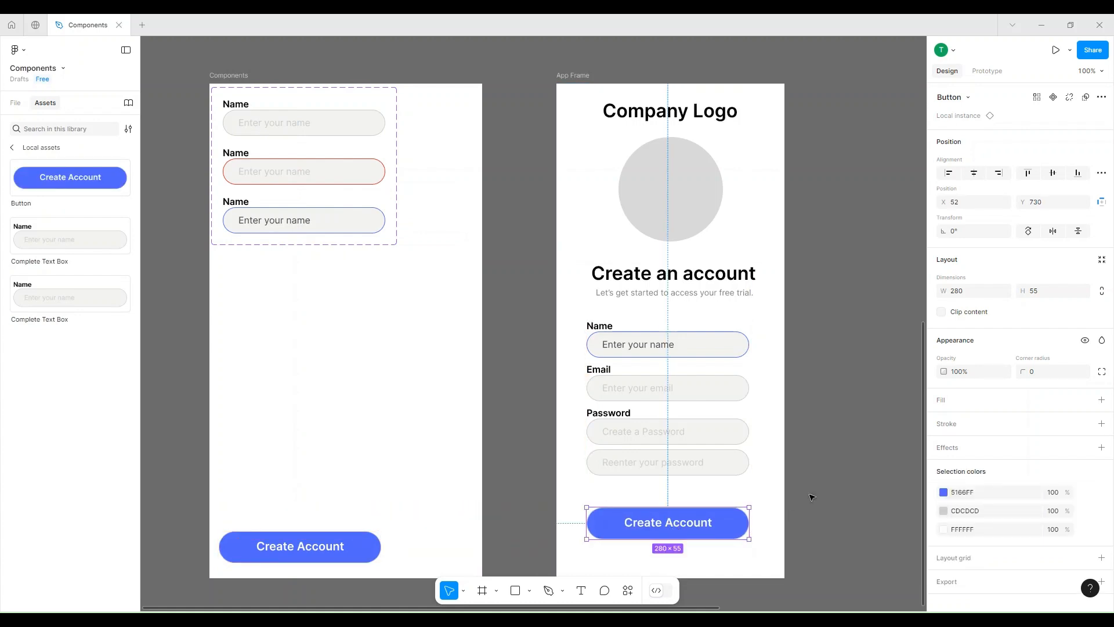
left_click(832, 473)
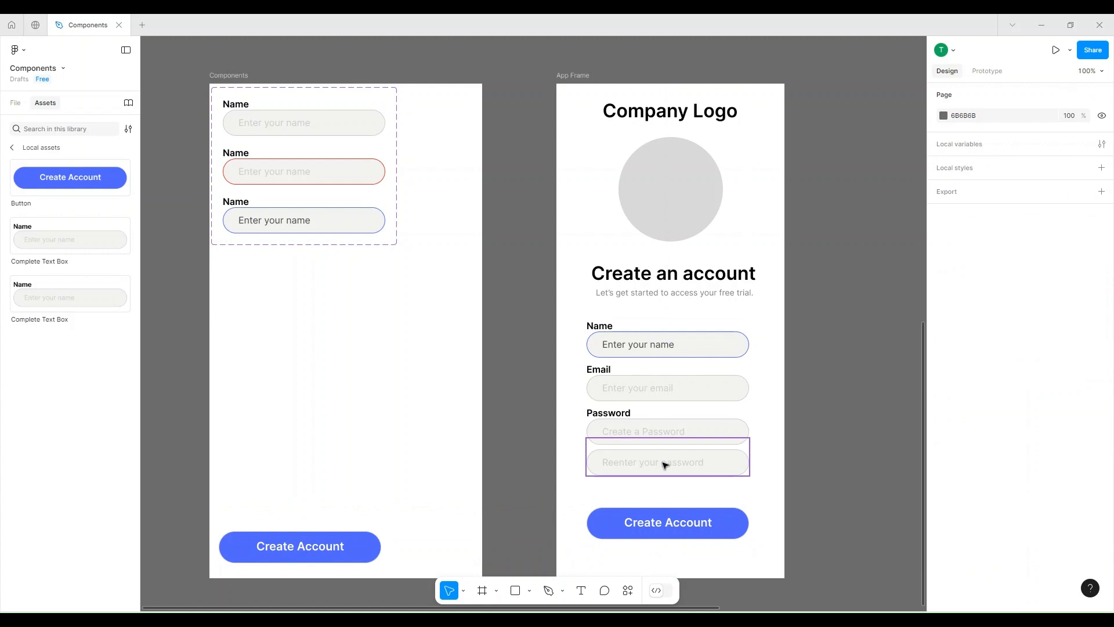
Set the Color property of the App Frame's Email text box to Blue and reopen its color options.
left_click(651, 380)
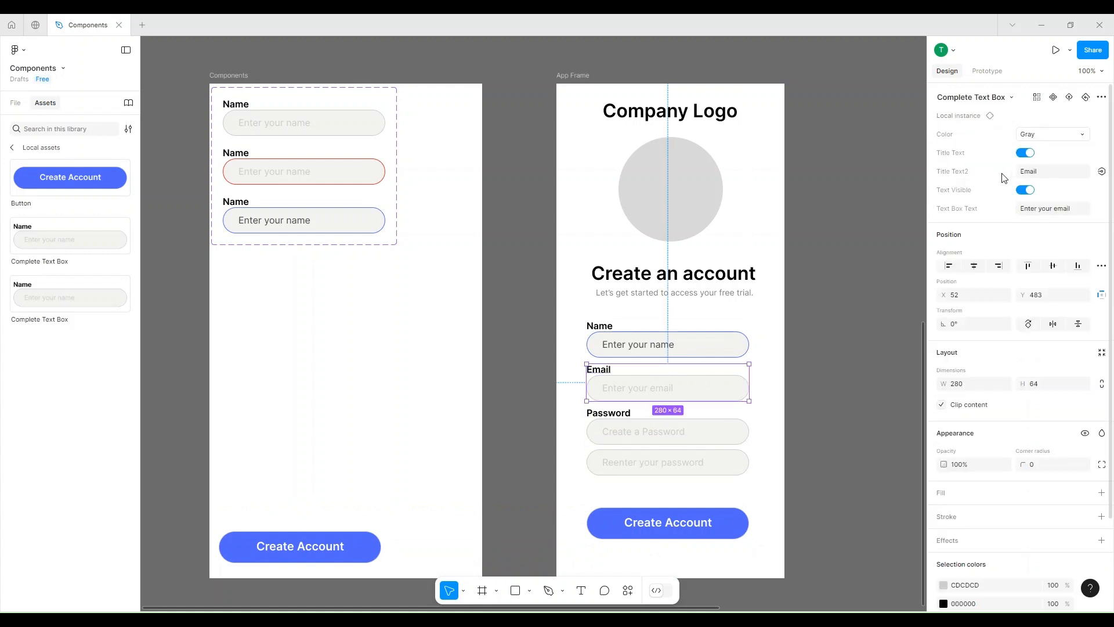
left_click(1044, 135)
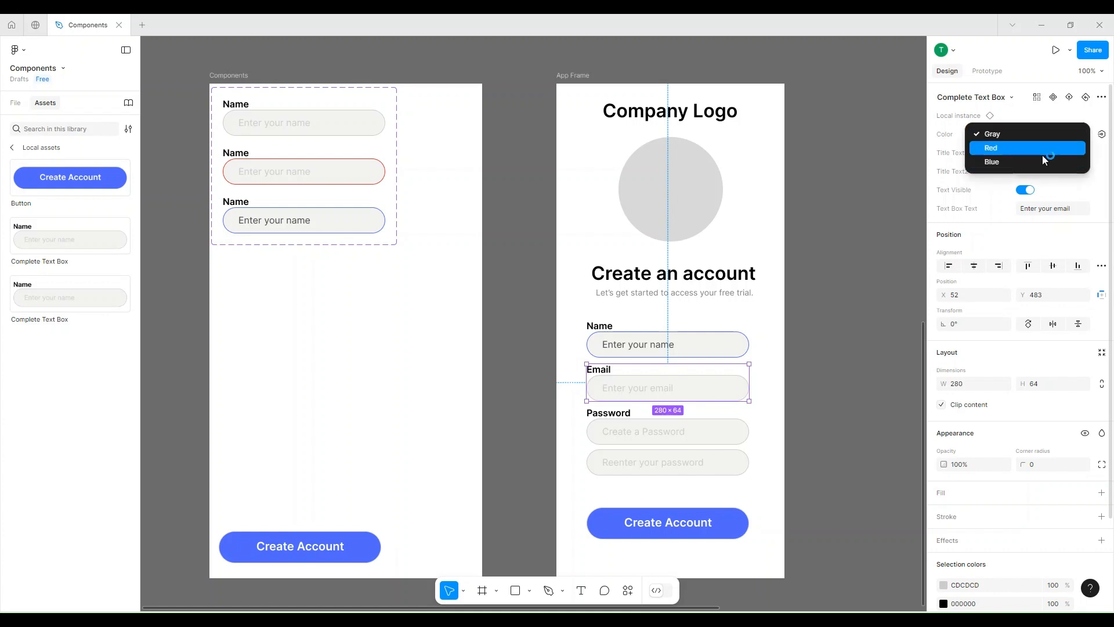
left_click(1039, 159)
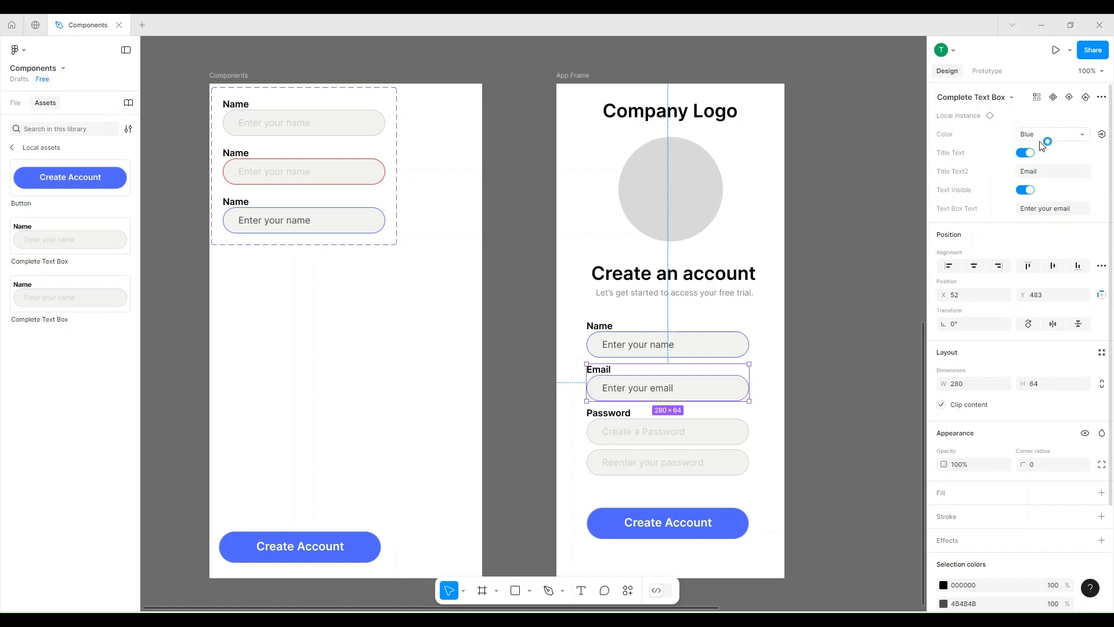
left_click(1040, 138)
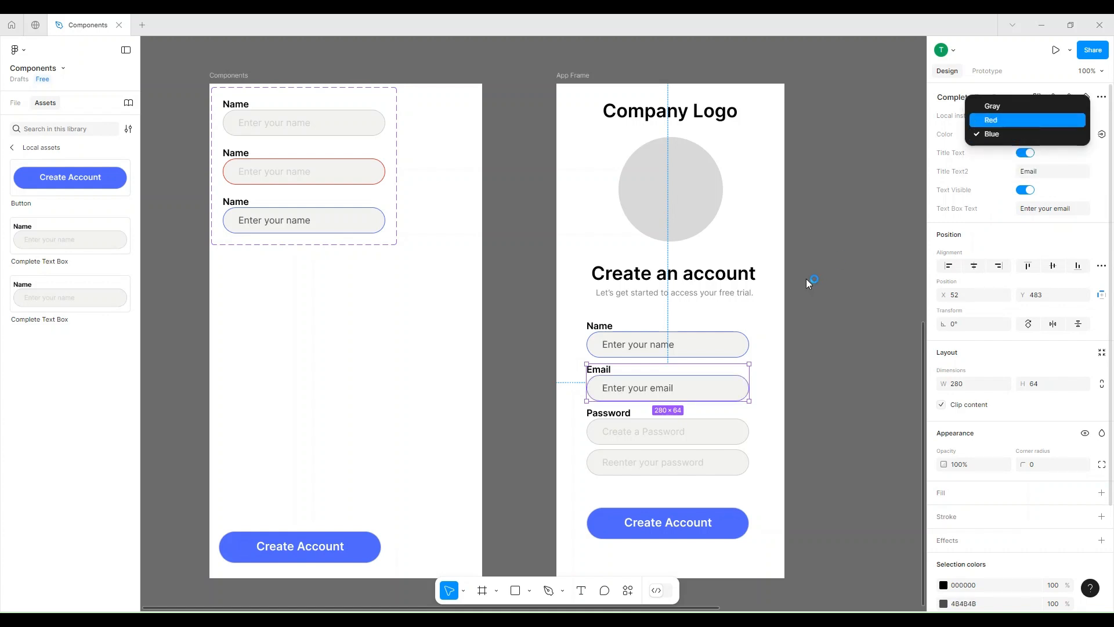